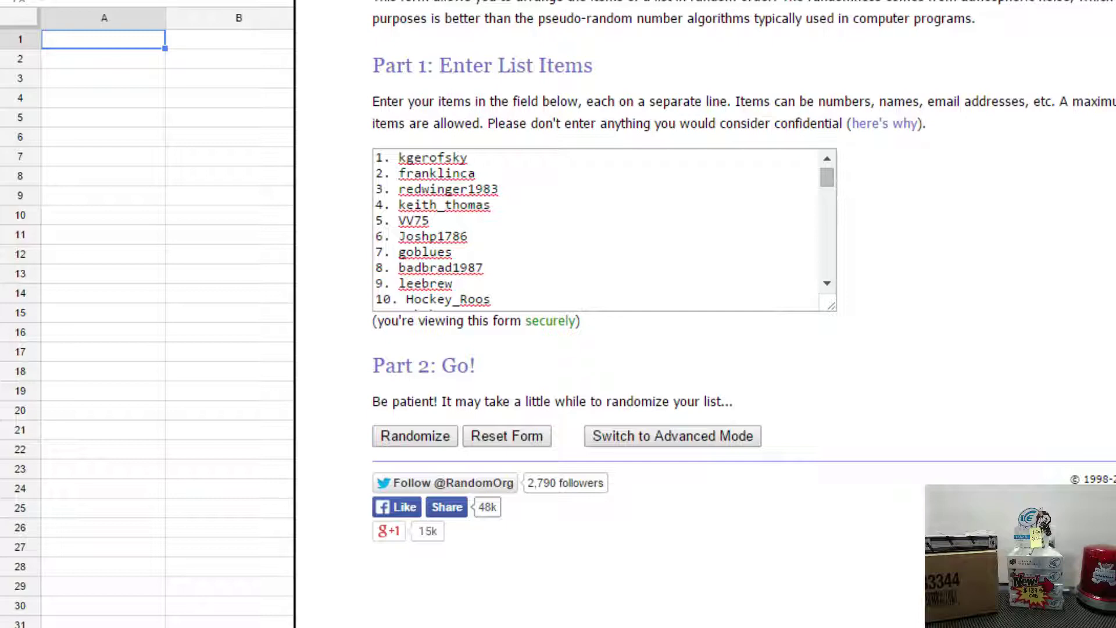
pyautogui.moveTo(826, 177); pyautogui.dragTo(834, 301)
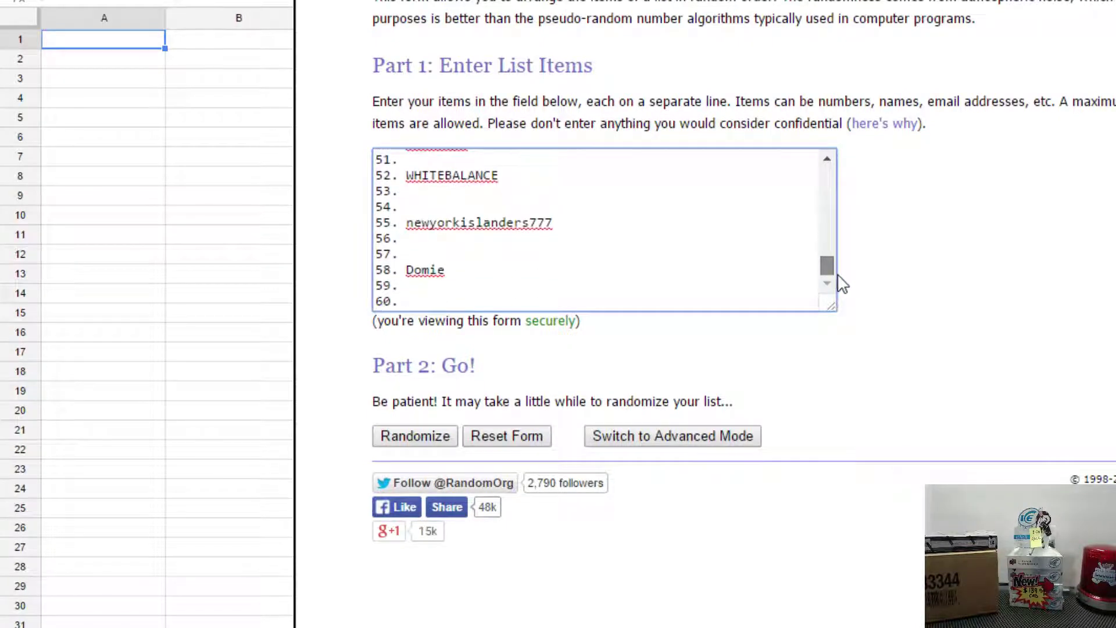
pyautogui.moveTo(826, 266); pyautogui.dragTo(833, 166)
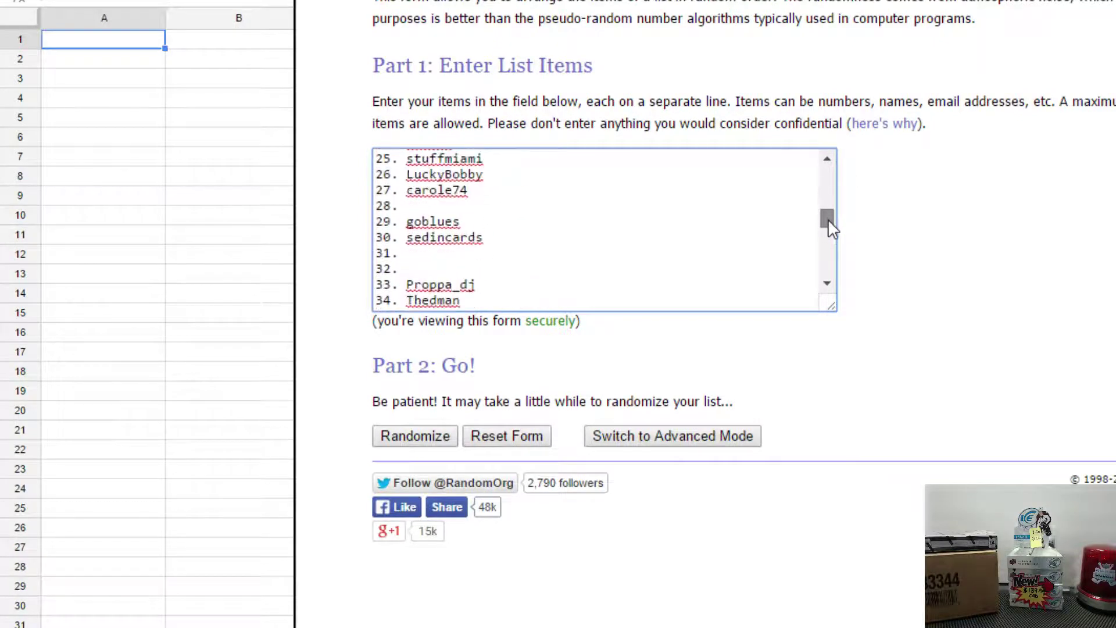
# - Delete empty line 28 and the blank lines after sedincards and before Proppa_dj
pyautogui.click(533, 175)
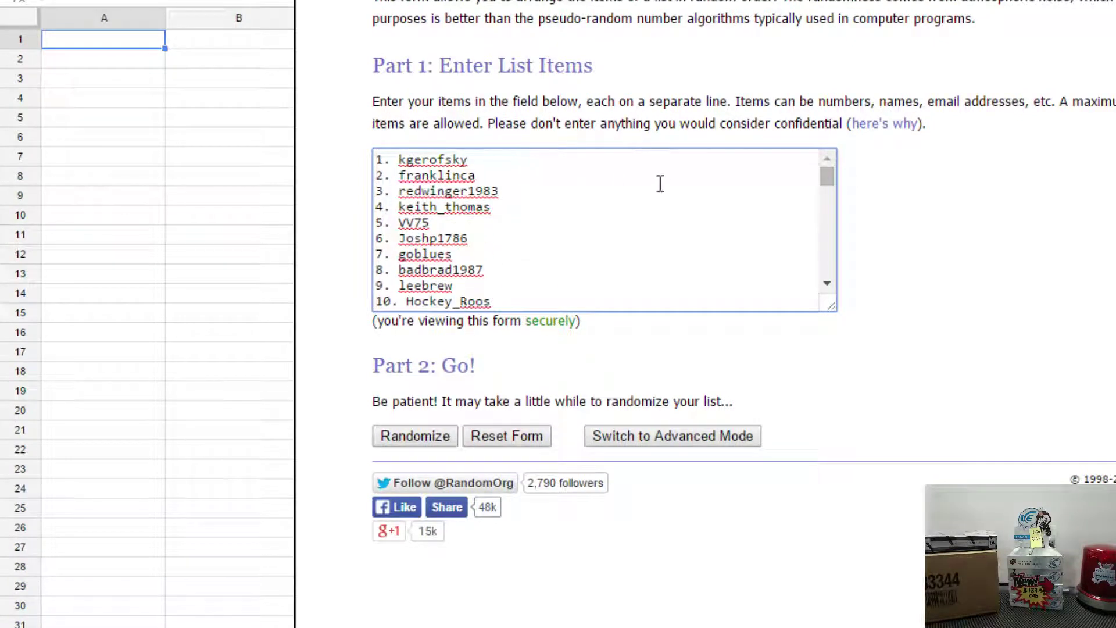
pyautogui.press('Down')
pyautogui.press('Down')
pyautogui.press('Down')
pyautogui.press('Down')
pyautogui.press('Down')
pyautogui.press('Down')
pyautogui.press('Down')
pyautogui.press('Down')
pyautogui.press('Down')
pyautogui.press('Down')
pyautogui.press('Down')
pyautogui.press('Down')
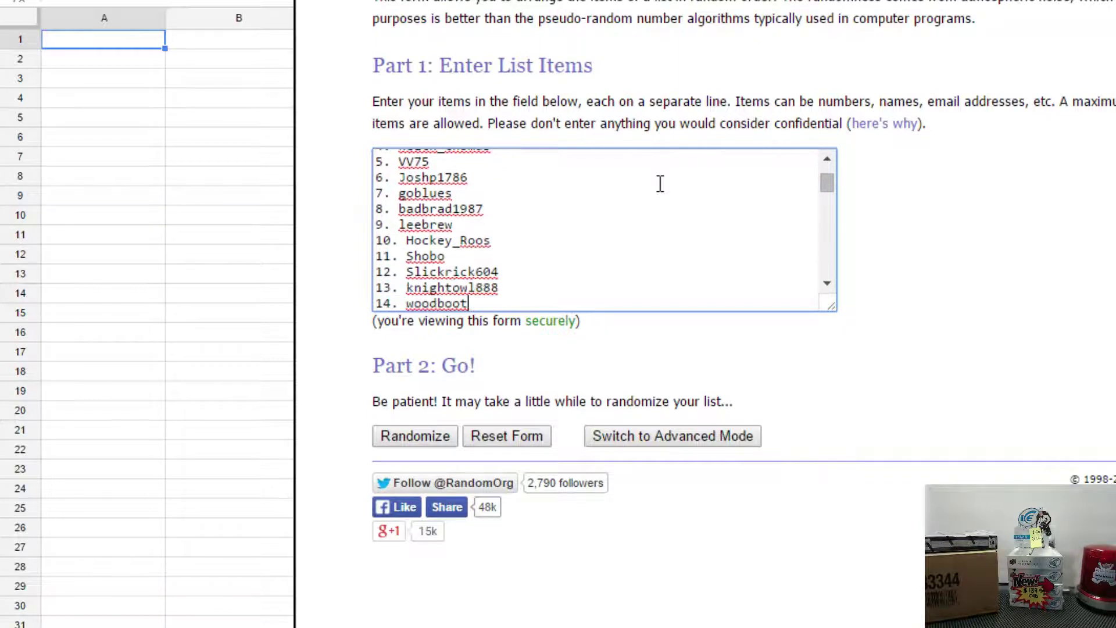
pyautogui.press('Down')
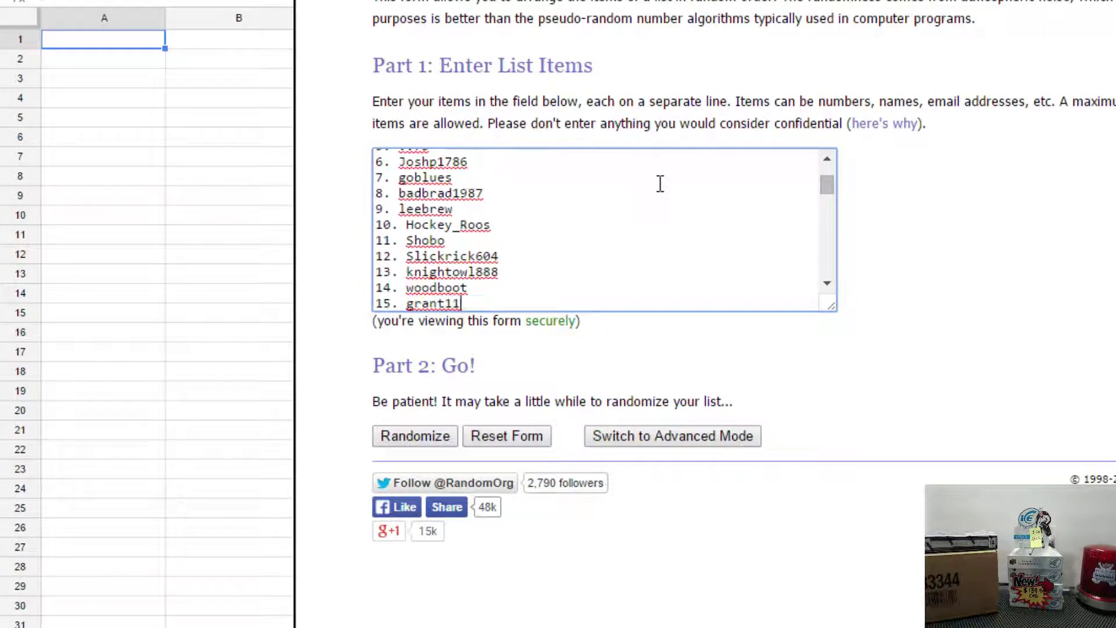
pyautogui.press('Down')
pyautogui.press('Down')
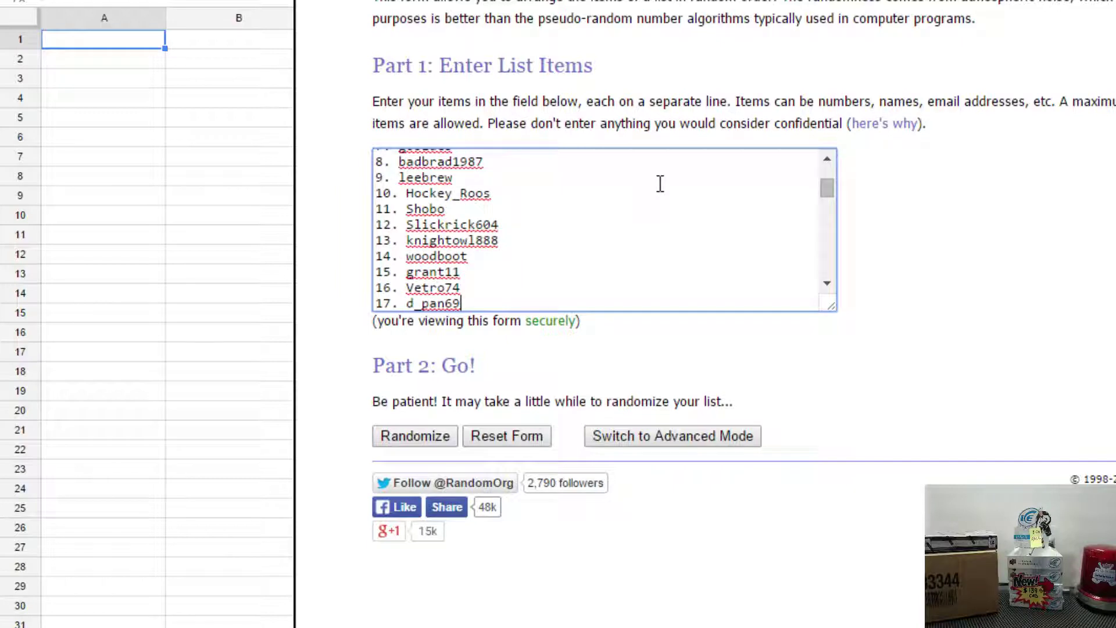
pyautogui.press('Down')
pyautogui.press('Down')
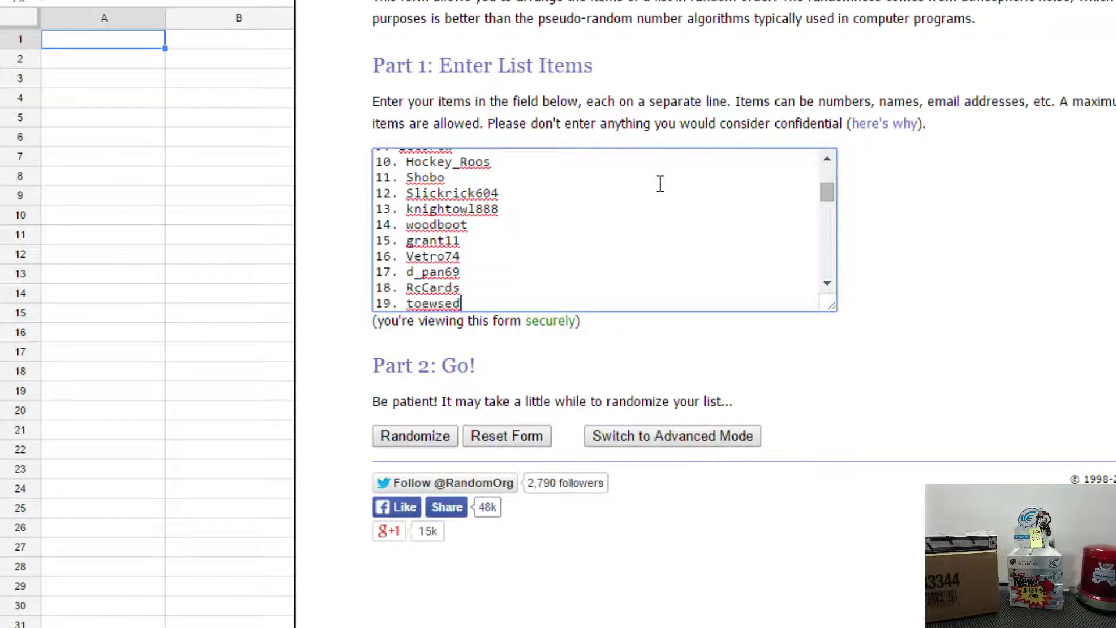
pyautogui.press('Down')
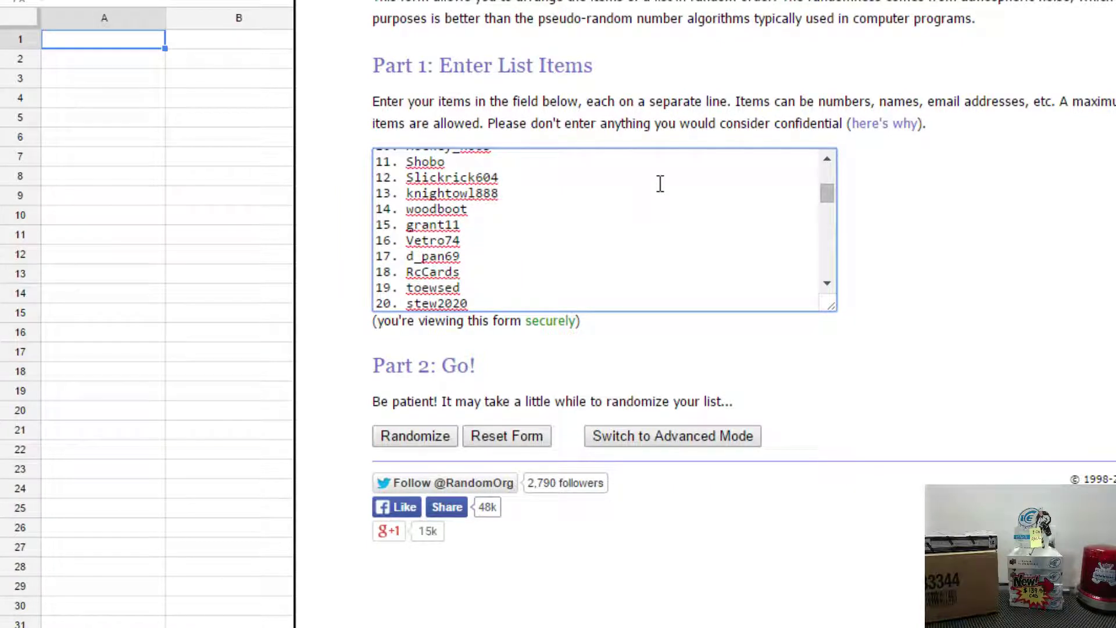
pyautogui.press('Down')
pyautogui.press('Down')
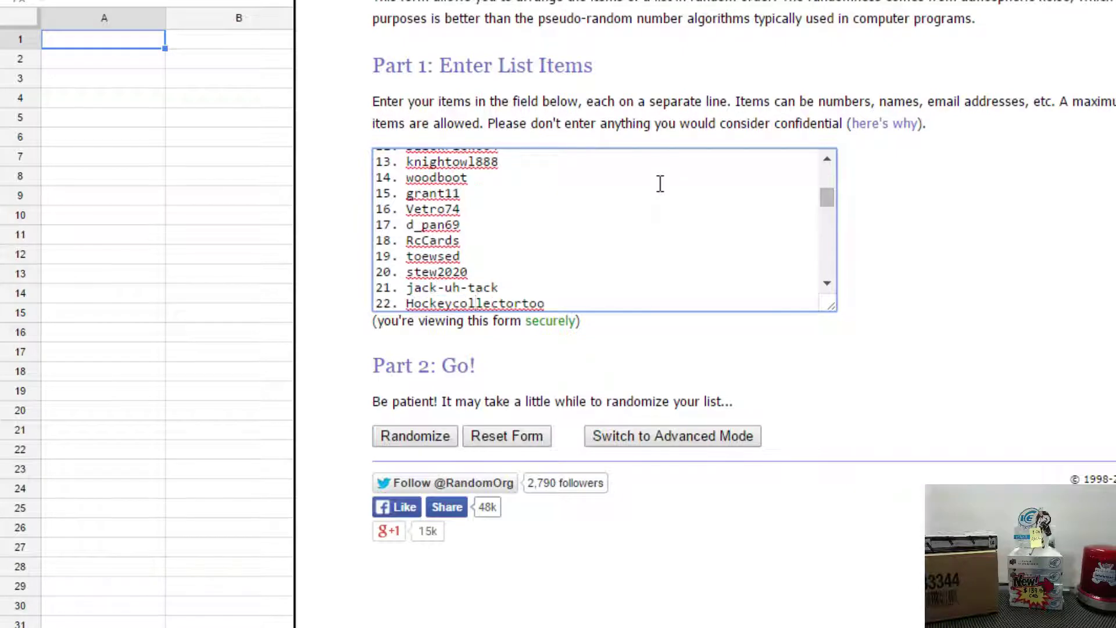
pyautogui.press('Down')
pyautogui.press('Down')
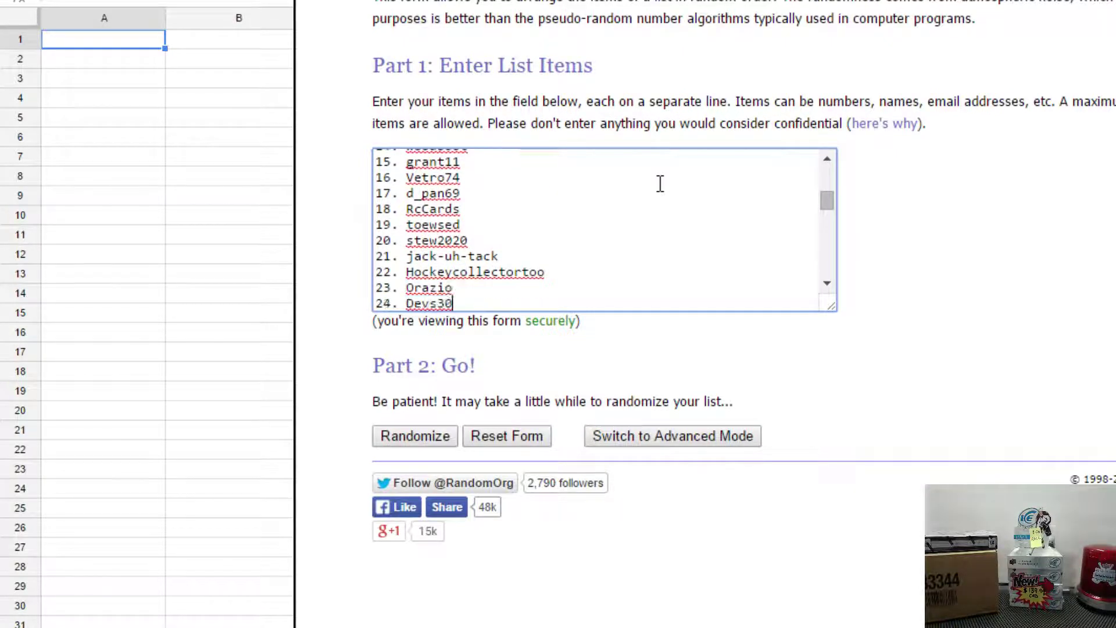
pyautogui.press('Down')
pyautogui.press('Down')
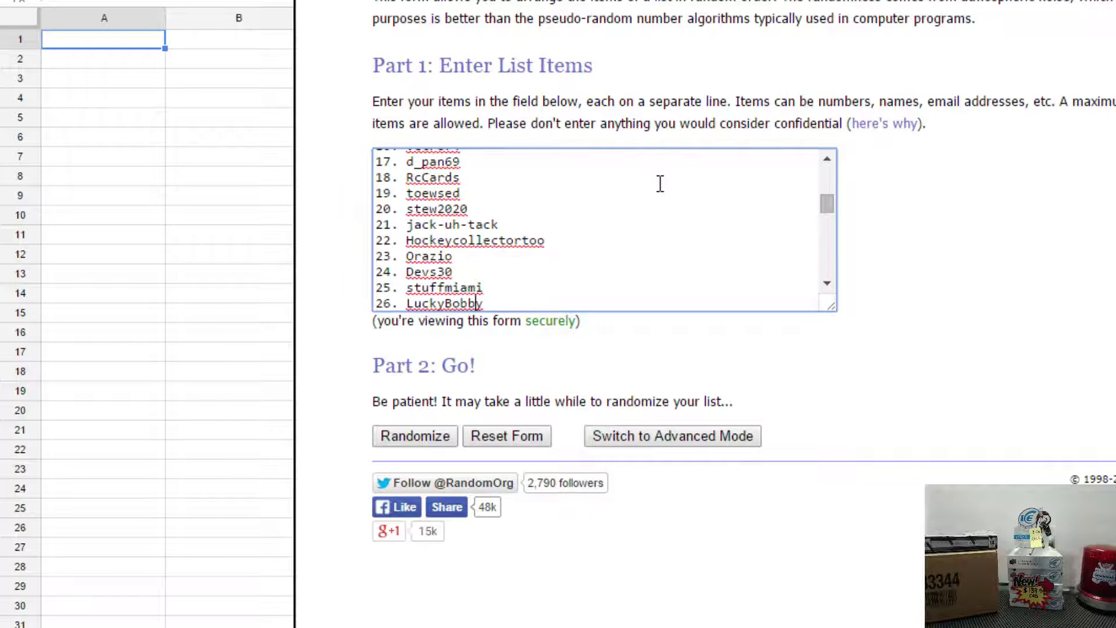
pyautogui.press('Down')
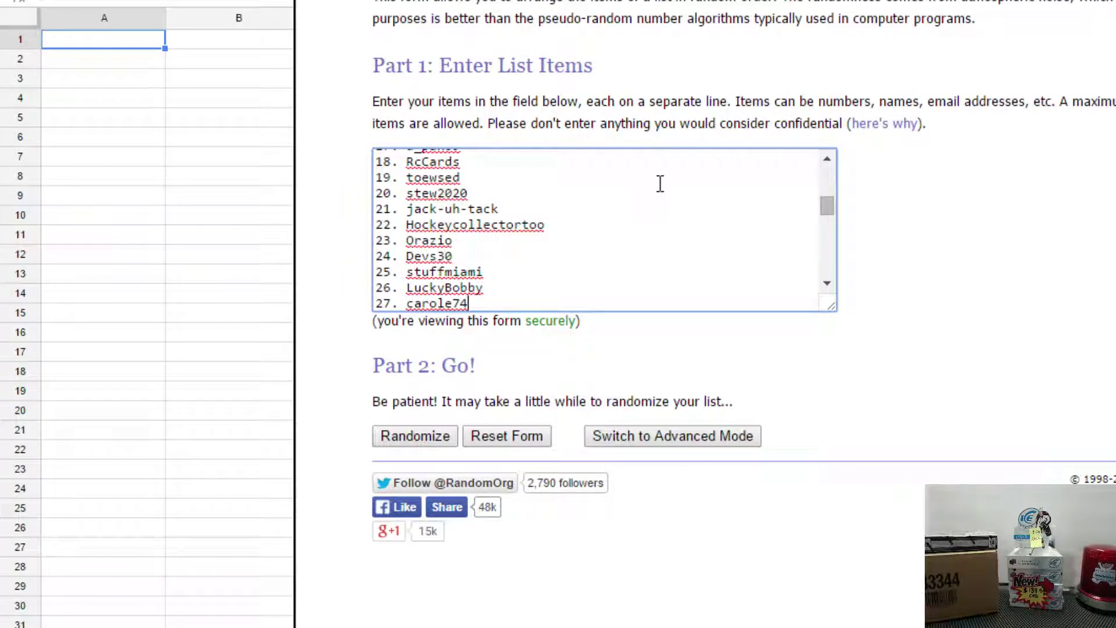
pyautogui.press('Down')
pyautogui.press('Down')
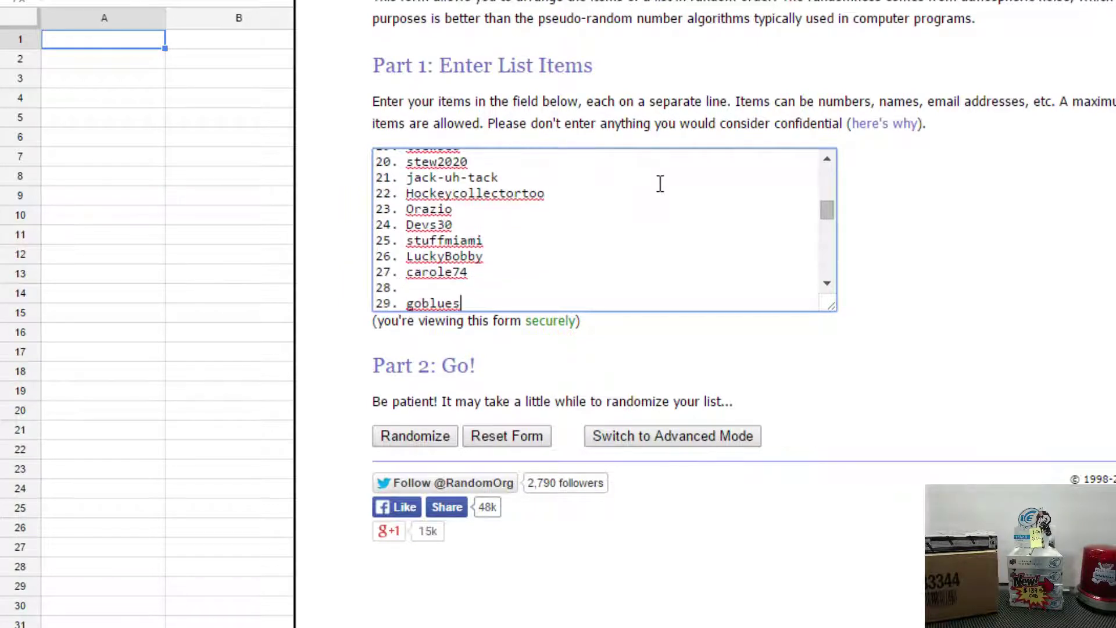
pyautogui.press('BackSpace')
pyautogui.press('BackSpace')
pyautogui.press('BackSpace')
pyautogui.press('BackSpace')
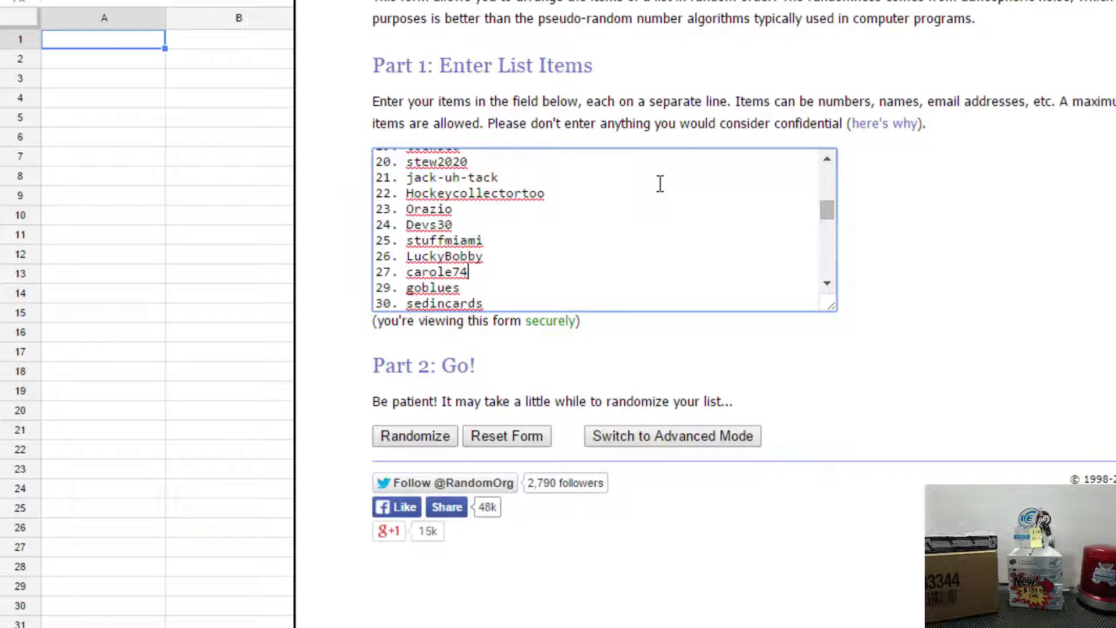
pyautogui.press('End')
pyautogui.press('Return')
pyautogui.write('31.')
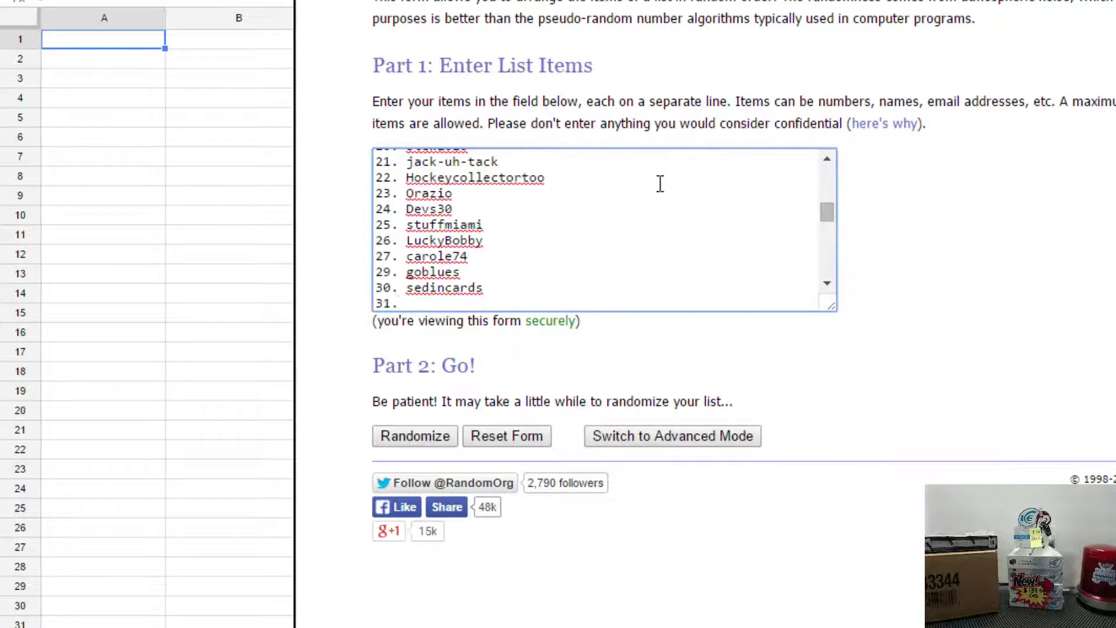
pyautogui.press('BackSpace')
pyautogui.press('BackSpace')
pyautogui.press('BackSpace')
pyautogui.write('32')
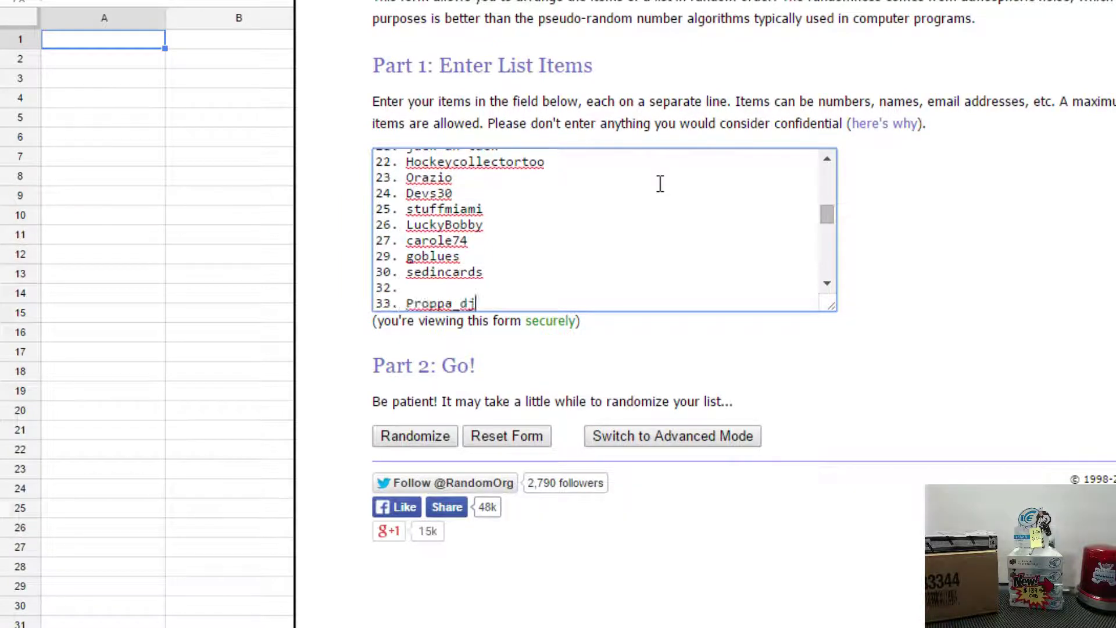
pyautogui.press('BackSpace')
pyautogui.press('BackSpace')
pyautogui.press('Delete')
pyautogui.press('End')
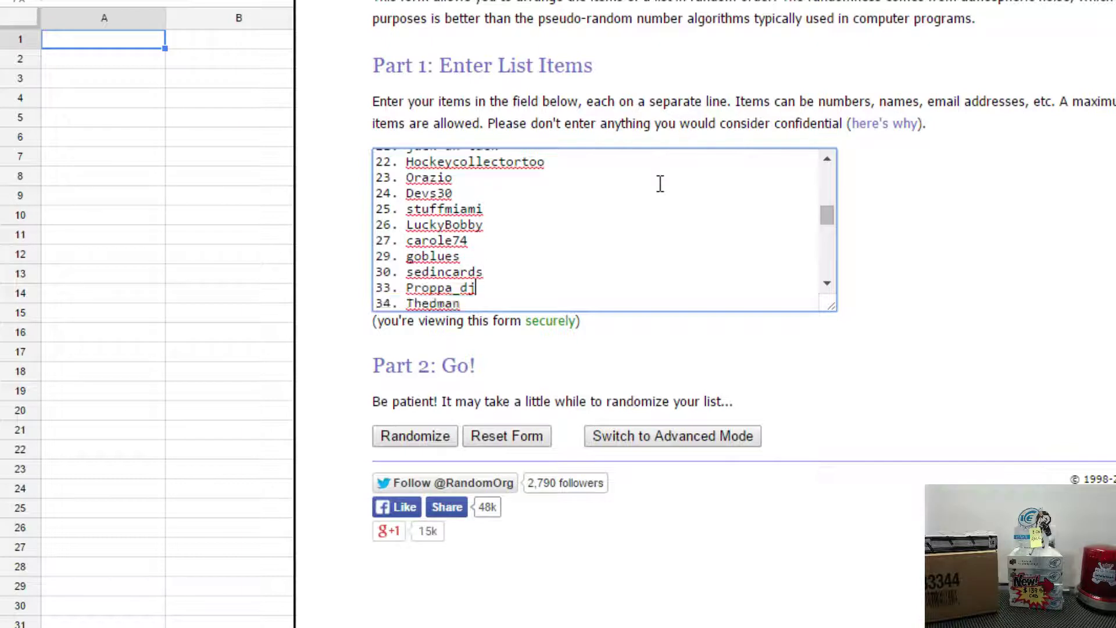
# - Remove the blank lines after Thedman, line 36, line 40, and before Hamish1943
pyautogui.press('Down')
pyautogui.press('End')
pyautogui.press('Return')
pyautogui.write('35')
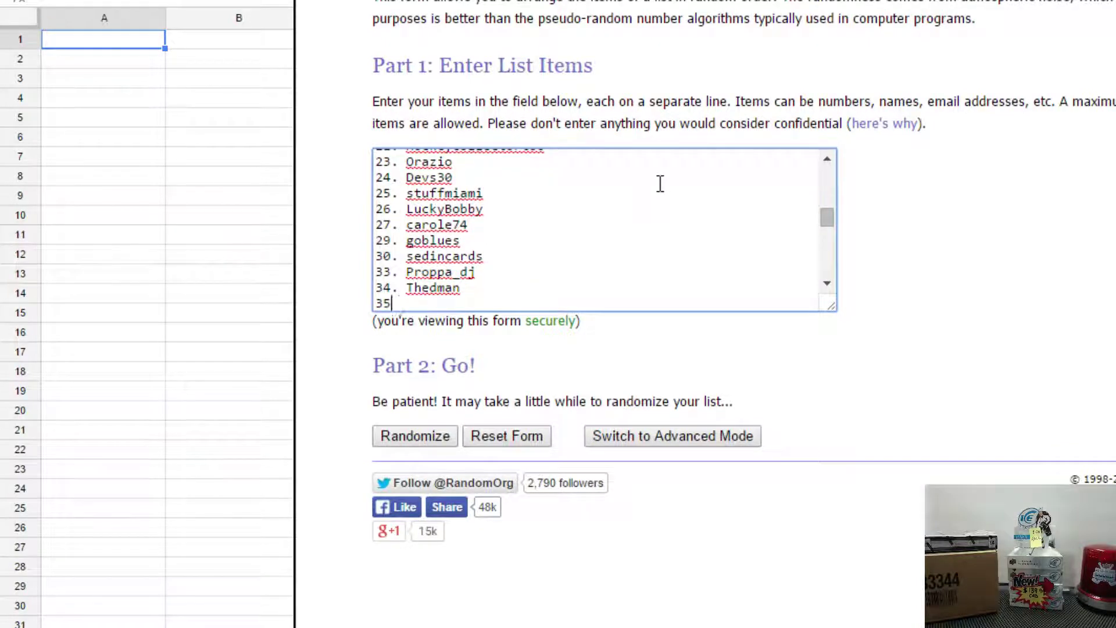
pyautogui.press('BackSpace')
pyautogui.press('BackSpace')
pyautogui.press('Delete')
pyautogui.press('Down')
pyautogui.press('End')
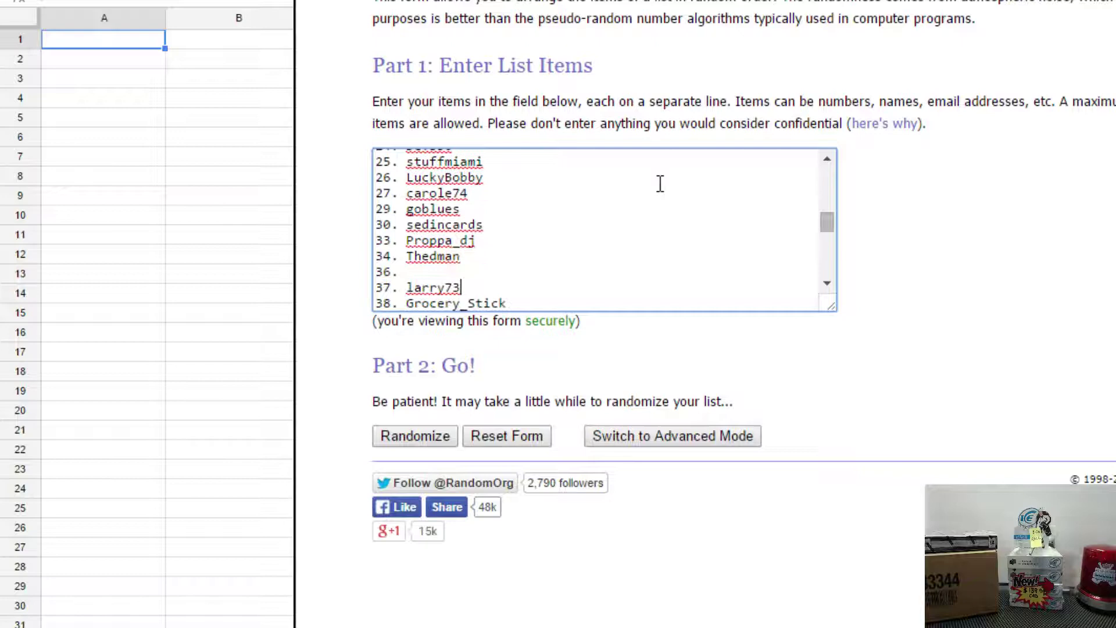
pyautogui.press('Up')
pyautogui.press('BackSpace')
pyautogui.press('BackSpace')
pyautogui.press('BackSpace')
pyautogui.press('Delete')
pyautogui.press('End')
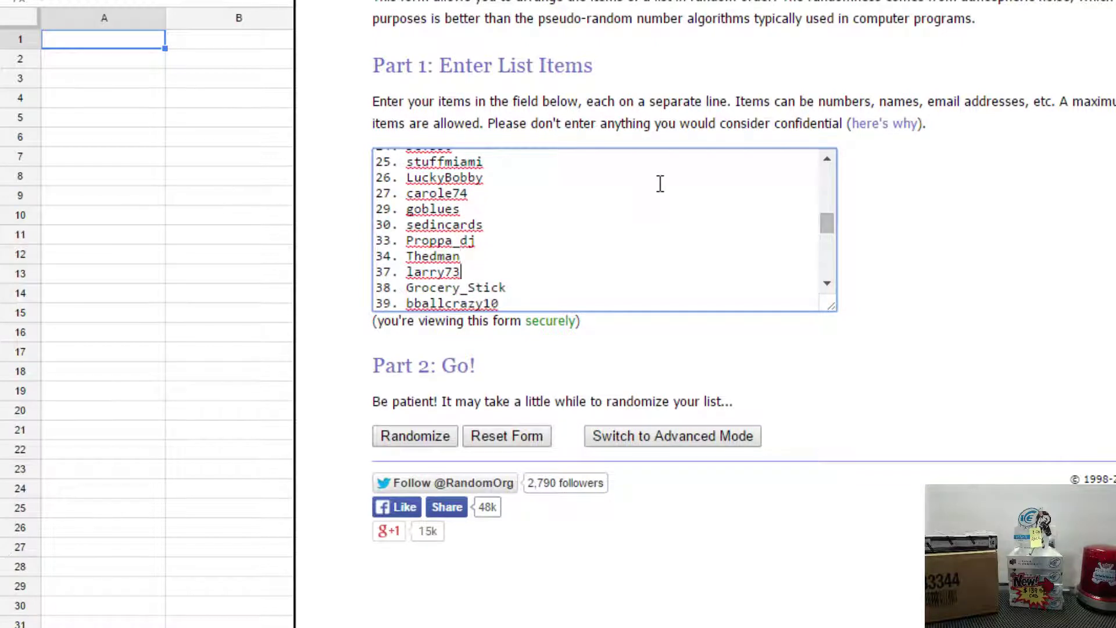
pyautogui.press('Down')
pyautogui.press('Down')
pyautogui.press('Down')
pyautogui.press('BackSpace')
pyautogui.press('BackSpace')
pyautogui.press('BackSpace')
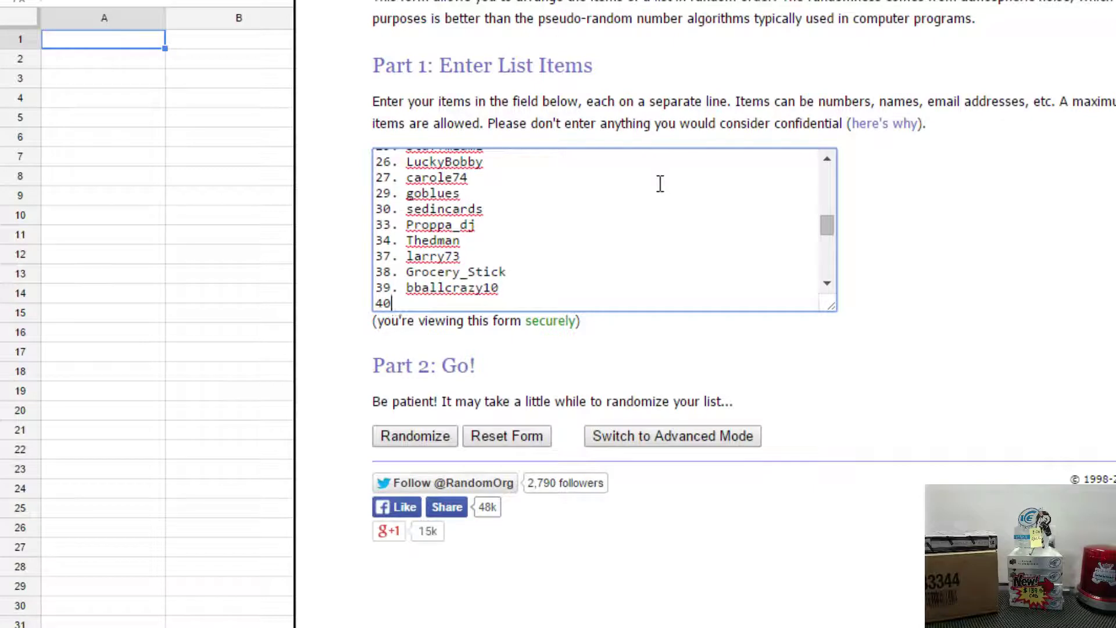
pyautogui.press('BackSpace')
pyautogui.press('Down')
pyautogui.press('BackSpace')
pyautogui.press('BackSpace')
pyautogui.press('BackSpace')
pyautogui.write('42')
pyautogui.press('BackSpace')
pyautogui.press('BackSpace')
pyautogui.press('BackSpace')
pyautogui.press('Down')
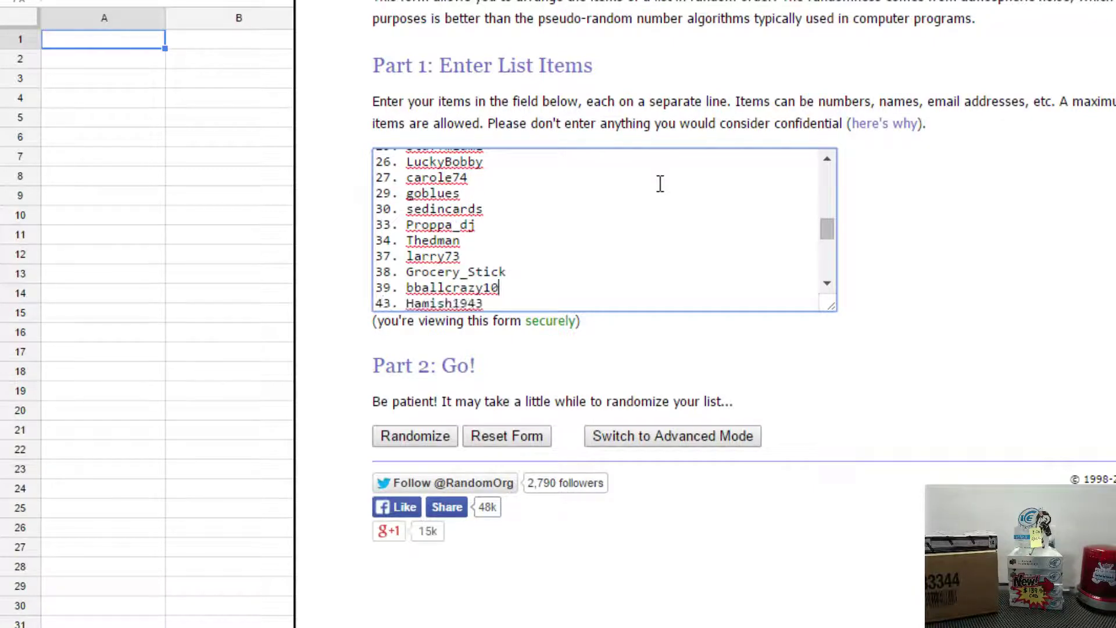
# - Delete the empty numbered lines 47, 48 and 49
pyautogui.press('Down')
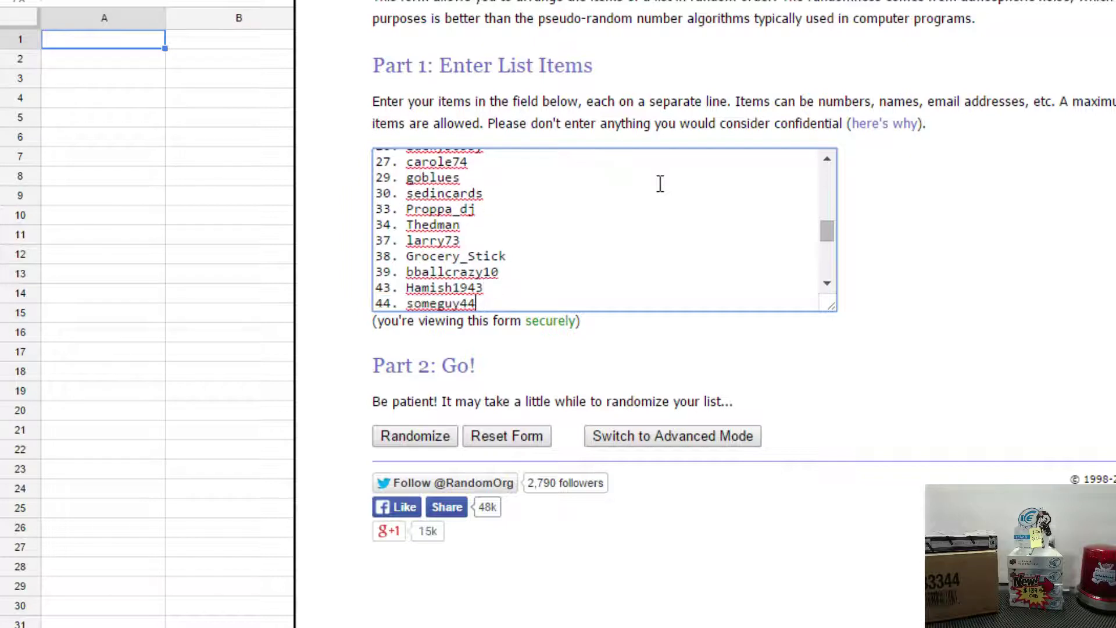
pyautogui.press('Down')
pyautogui.press('Down')
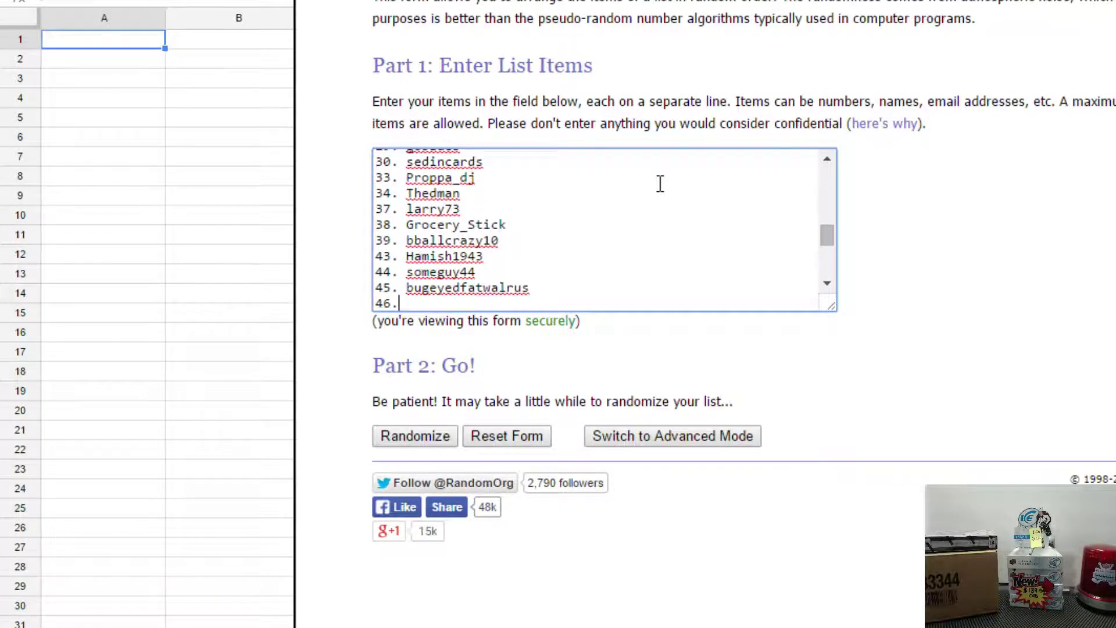
pyautogui.press('BackSpace')
pyautogui.press('BackSpace')
pyautogui.press('BackSpace')
pyautogui.write('47.')
pyautogui.press('Up')
pyautogui.press('Down')
pyautogui.press('BackSpace')
pyautogui.press('BackSpace')
pyautogui.press('BackSpace')
pyautogui.press('BackSpace')
pyautogui.press('BackSpace')
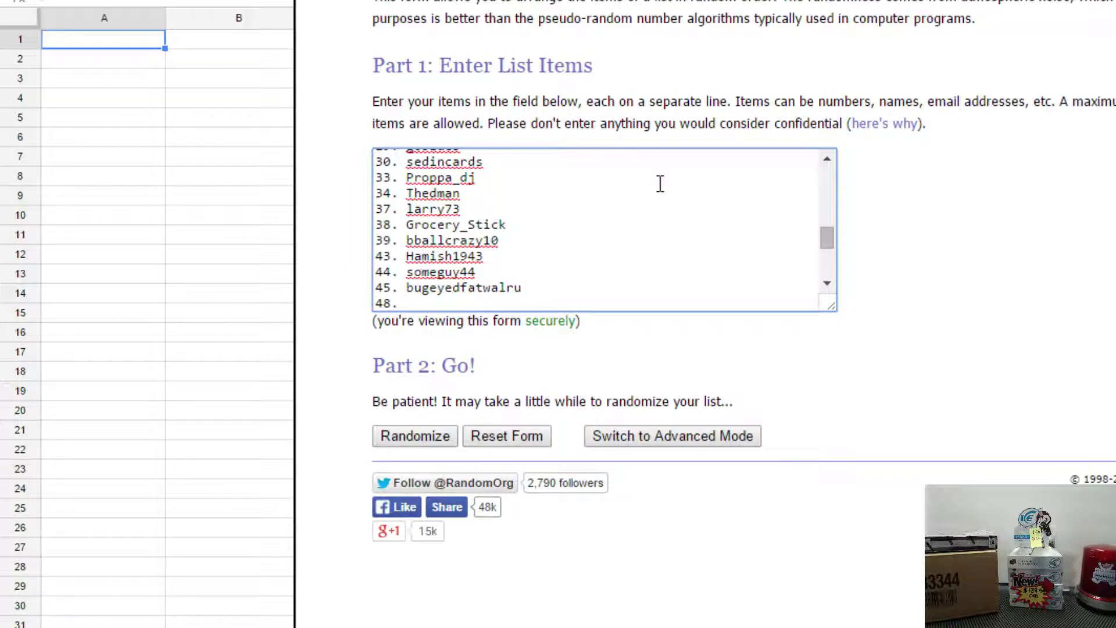
pyautogui.press('Down')
pyautogui.press('BackSpace')
pyautogui.press('BackSpace')
pyautogui.press('Delete')
pyautogui.press('End')
pyautogui.press('BackSpace')
pyautogui.press('BackSpace')
pyautogui.press('BackSpace')
pyautogui.press('Delete')
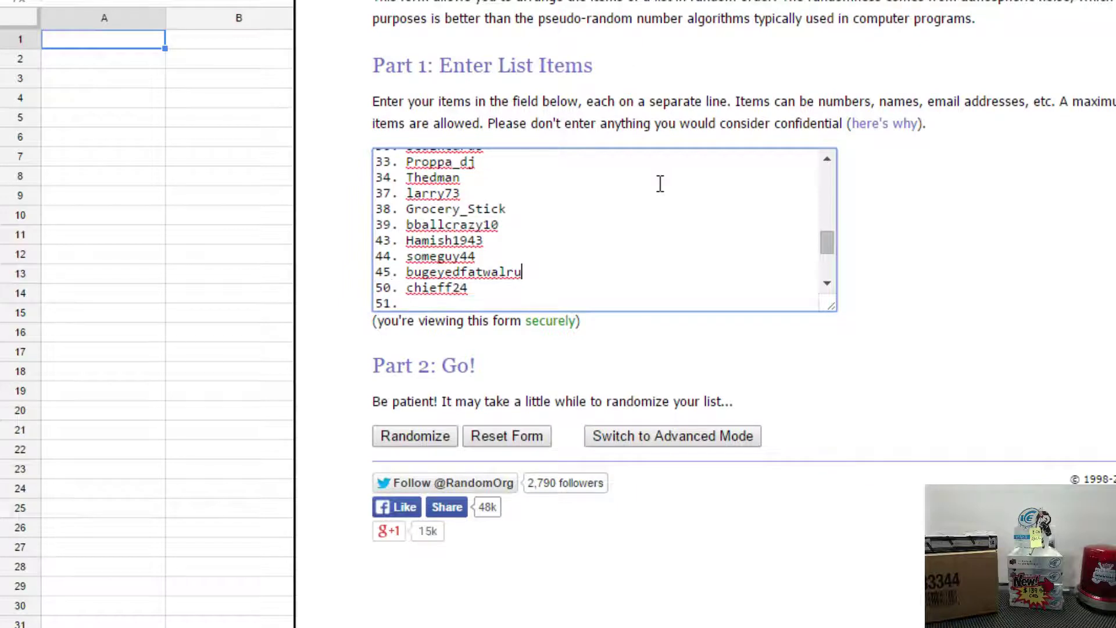
pyautogui.press('Down')
# - Delete empty lines 51, 53, 54, 56, 57, 59 and 60 after Domie
pyautogui.press('Down')
pyautogui.press('BackSpace')
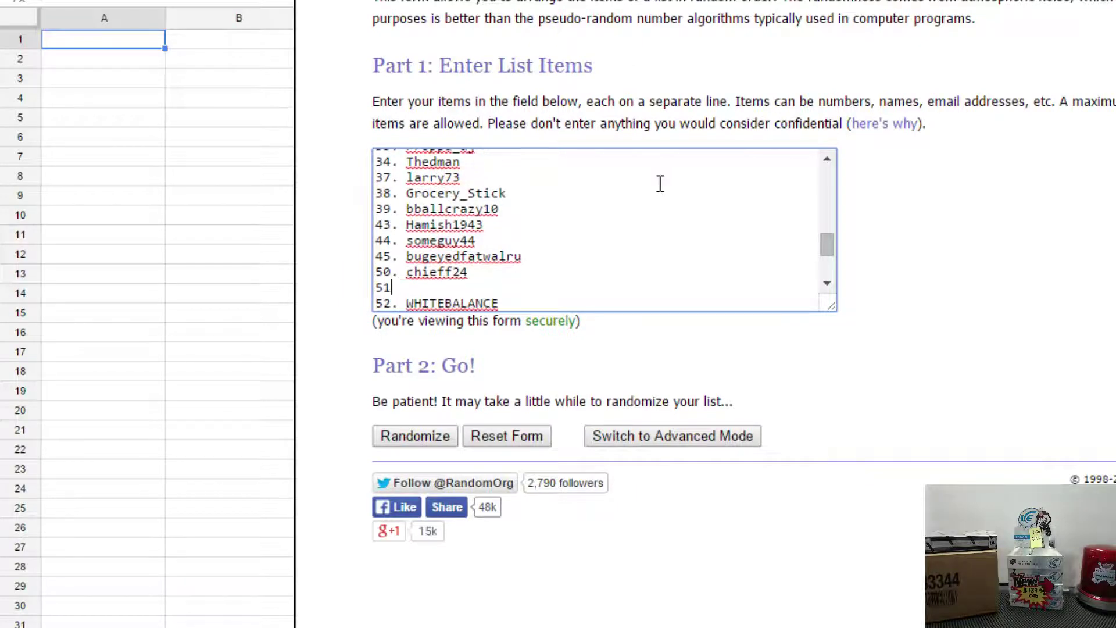
pyautogui.press('BackSpace')
pyautogui.press('BackSpace')
pyautogui.press('BackSpace')
pyautogui.press('Down')
pyautogui.press('BackSpace')
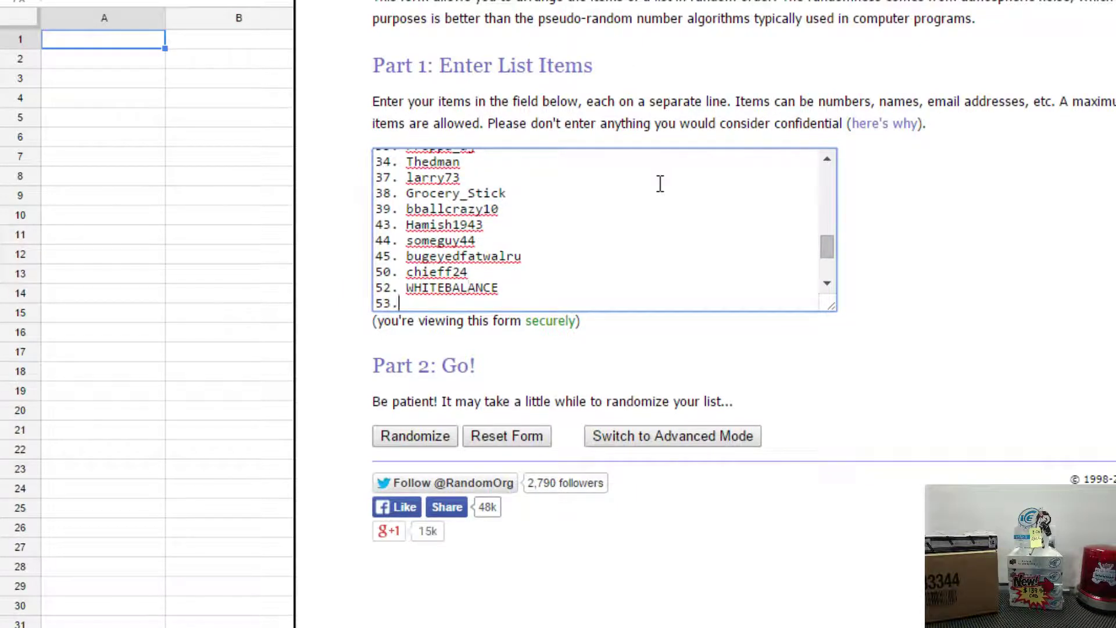
pyautogui.press('BackSpace')
pyautogui.press('BackSpace')
pyautogui.press('BackSpace')
pyautogui.press('Down')
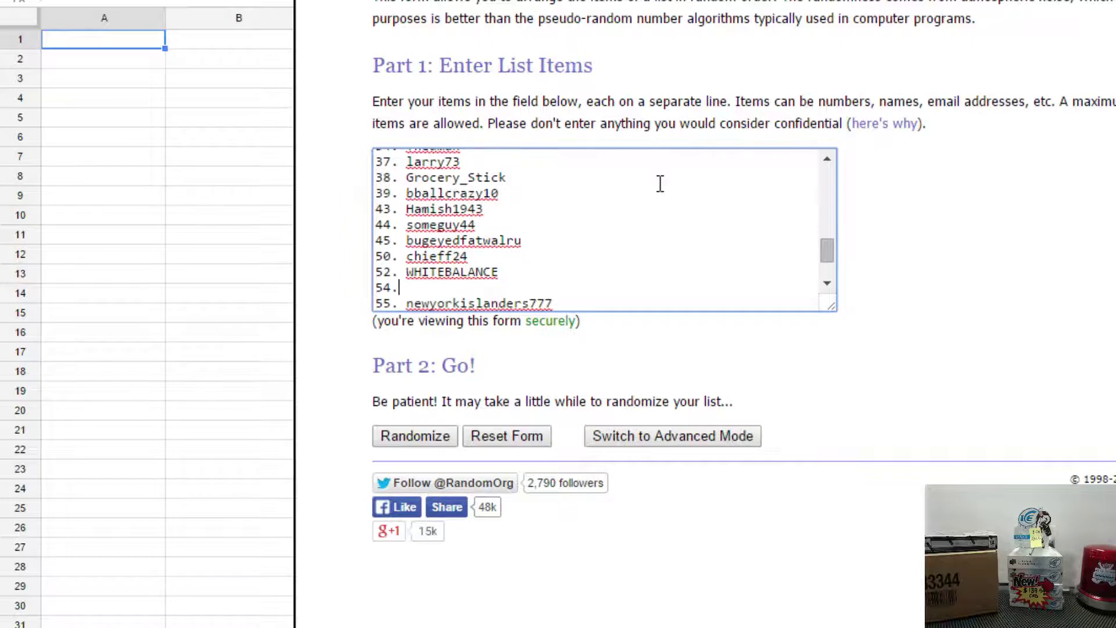
pyautogui.press('BackSpace')
pyautogui.press('BackSpace')
pyautogui.press('BackSpace')
pyautogui.press('BackSpace')
pyautogui.press('Down')
pyautogui.press('Down')
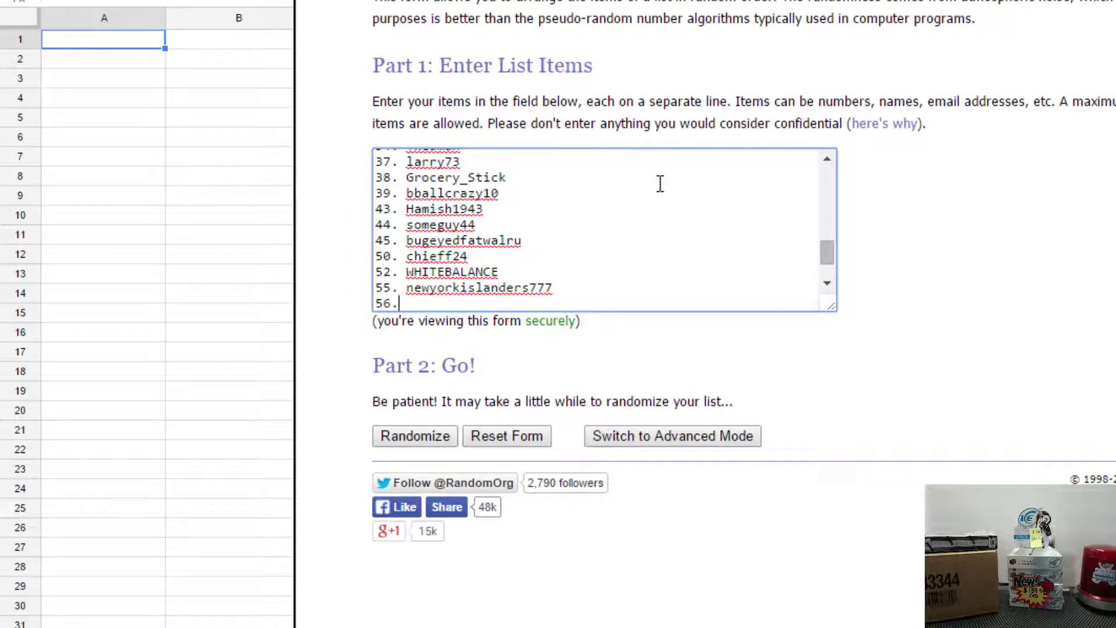
pyautogui.press('BackSpace')
pyautogui.press('BackSpace')
pyautogui.press('BackSpace')
pyautogui.press('BackSpace')
pyautogui.press('Down')
pyautogui.press('BackSpace')
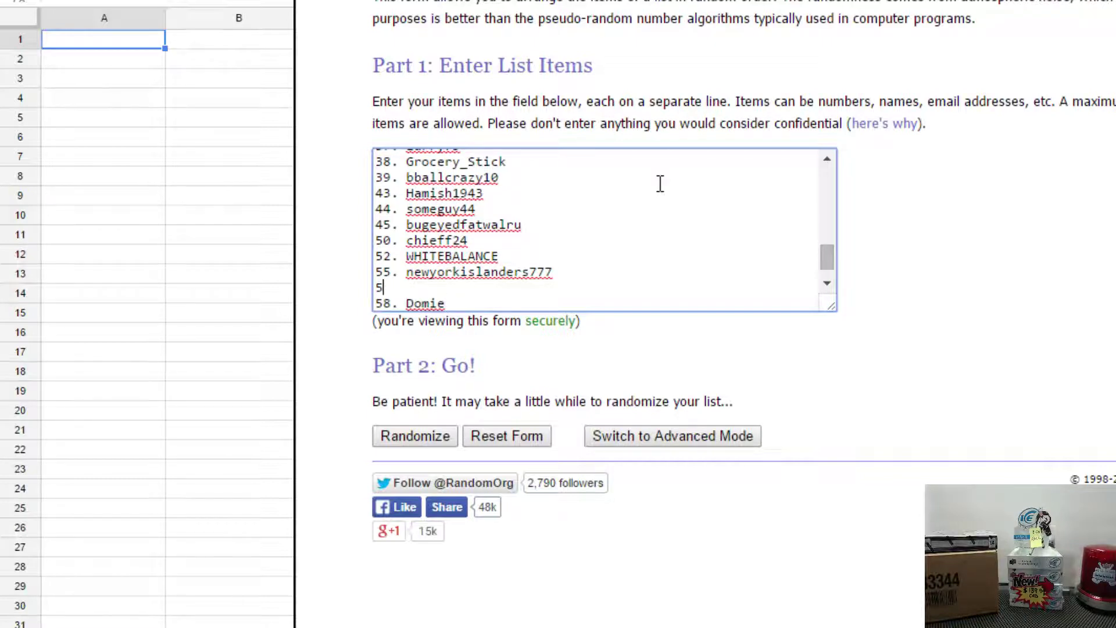
pyautogui.press('BackSpace')
pyautogui.press('BackSpace')
pyautogui.press('BackSpace')
pyautogui.press('Down')
pyautogui.press('Down')
pyautogui.press('BackSpace')
pyautogui.press('BackSpace')
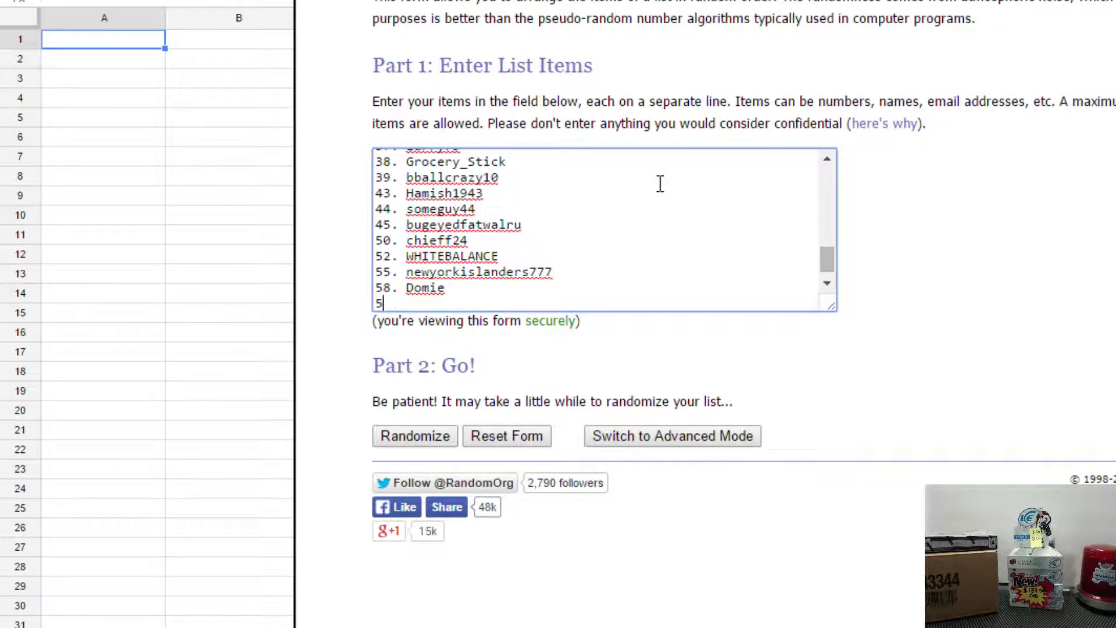
pyautogui.press('BackSpace')
pyautogui.press('BackSpace')
pyautogui.press('Down')
pyautogui.press('BackSpace')
pyautogui.press('BackSpace')
pyautogui.press('BackSpace')
pyautogui.press('BackSpace')
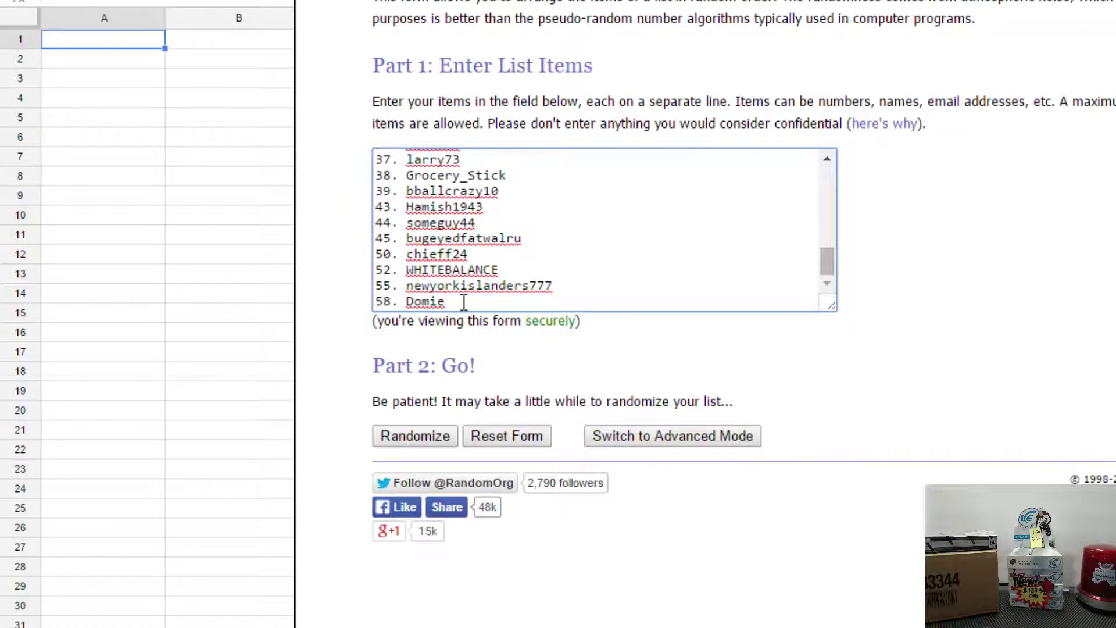
# - Randomize the cleaned participant list, then go back and paste the list in again
pyautogui.moveTo(449, 301); pyautogui.dragTo(349, 101)
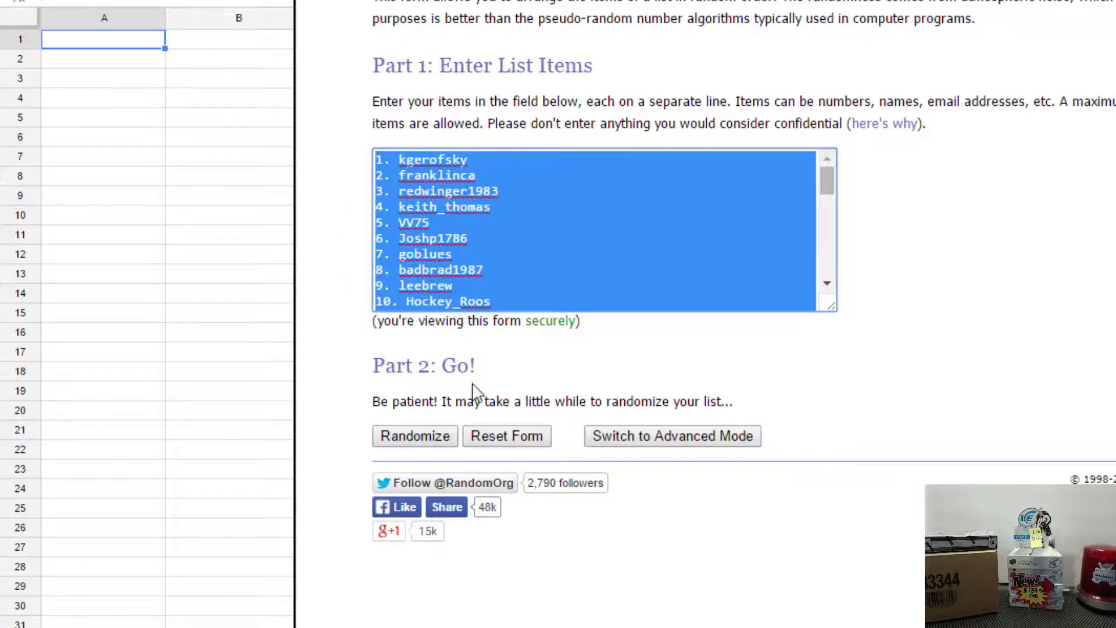
pyautogui.click(433, 433)
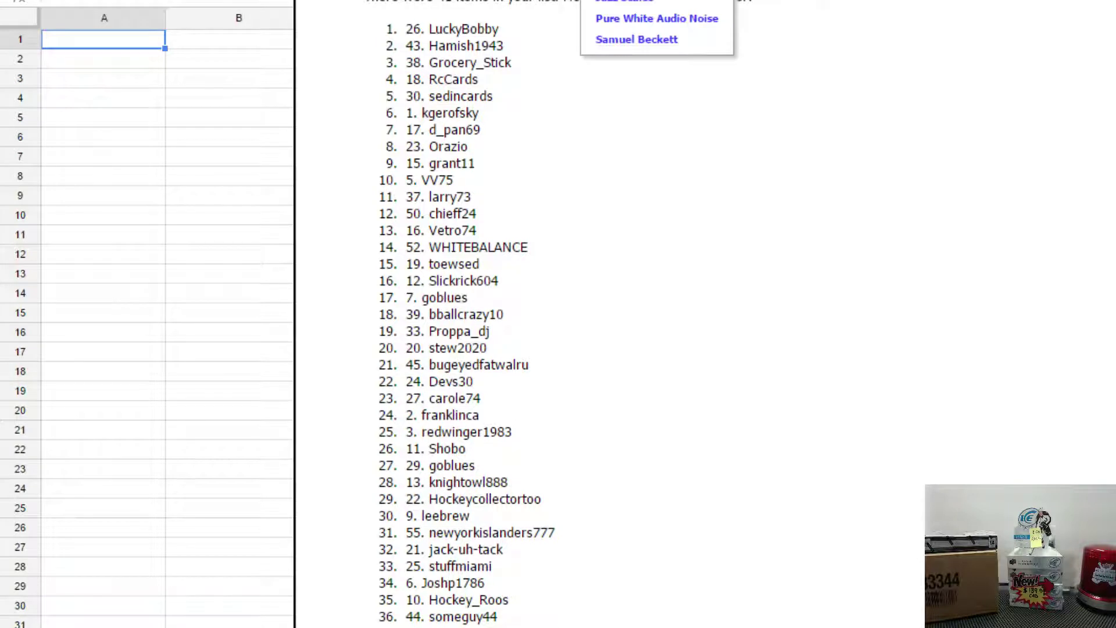
pyautogui.hotkey('alt', 'Left')
pyautogui.click(491, 282)
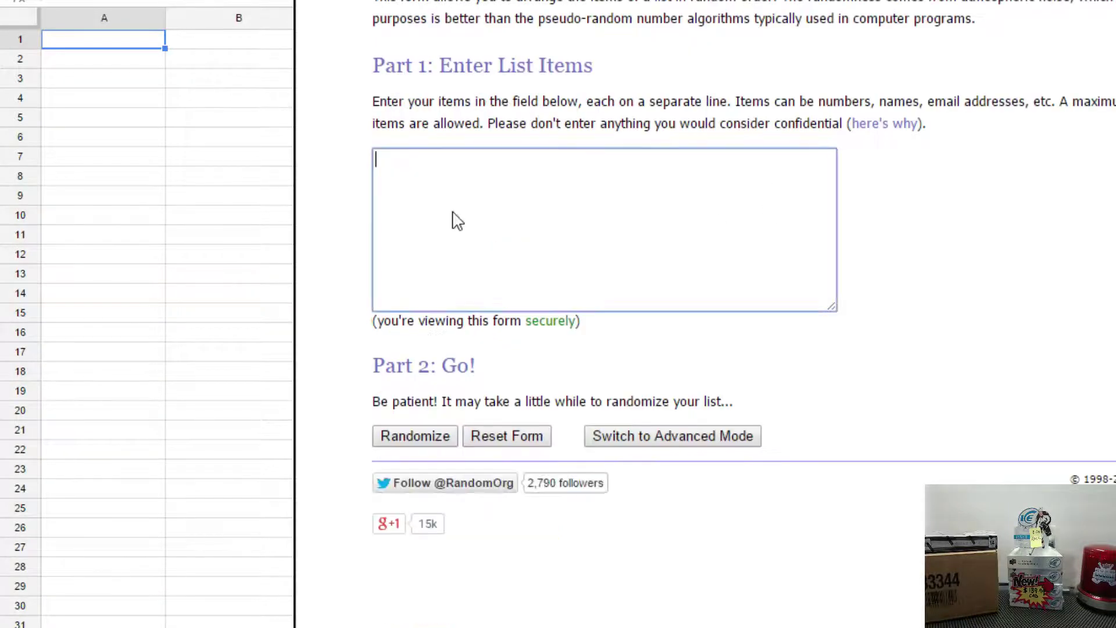
pyautogui.hotkey('ctrl', 'v')
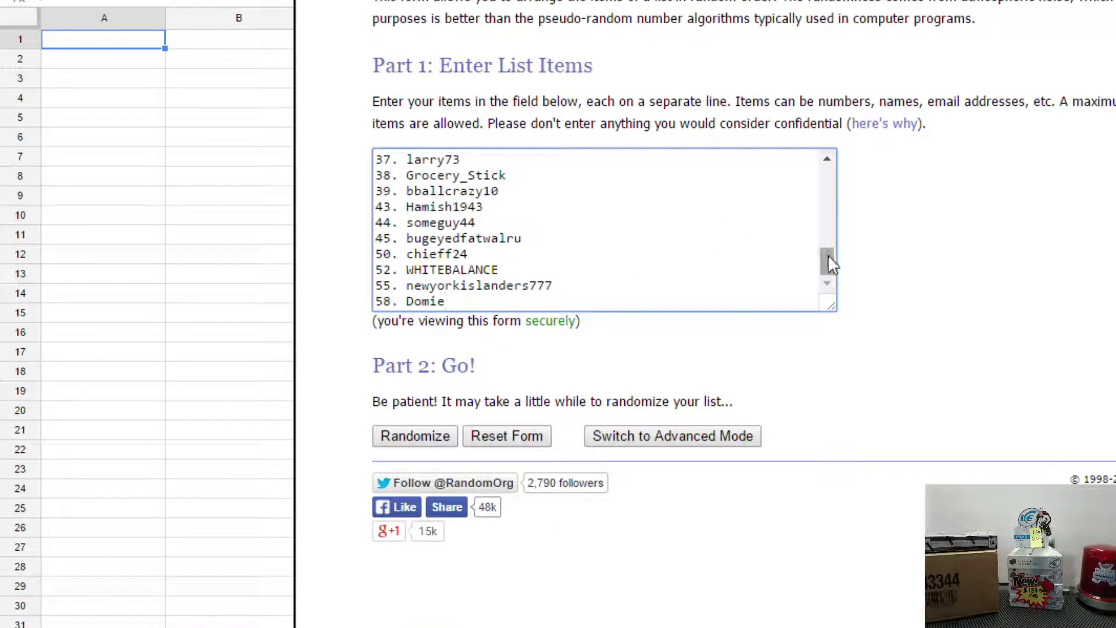
pyautogui.moveTo(827, 288); pyautogui.dragTo(827, 157)
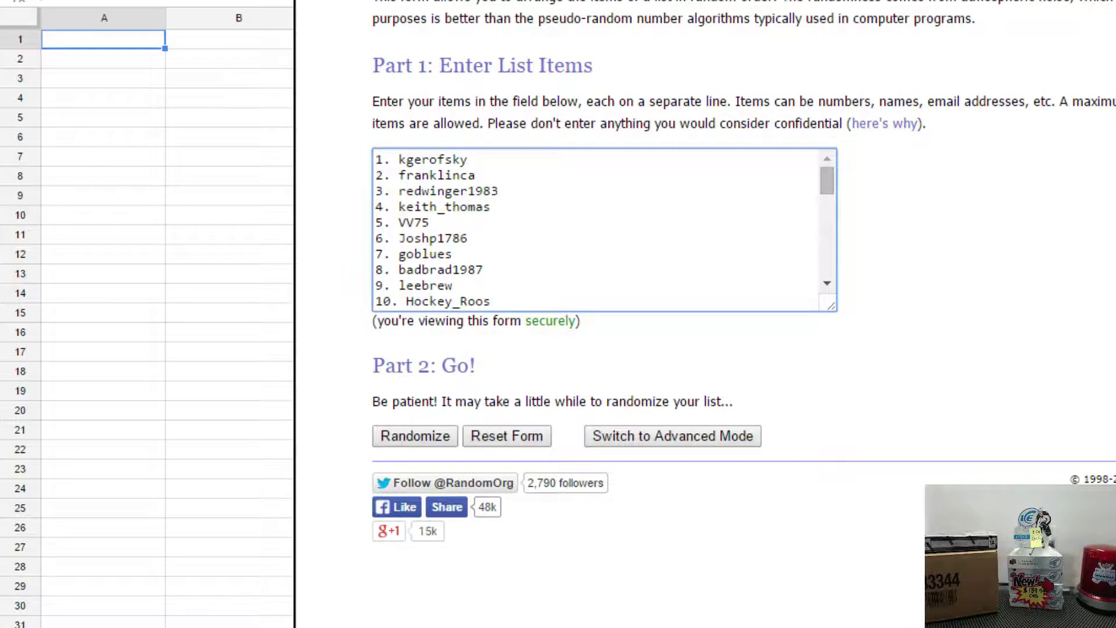
# - Paste the NHL team names over the list, then undo back to the participants
pyautogui.hotkey('ctrl', 'a')
pyautogui.hotkey('ctrl', 'v')
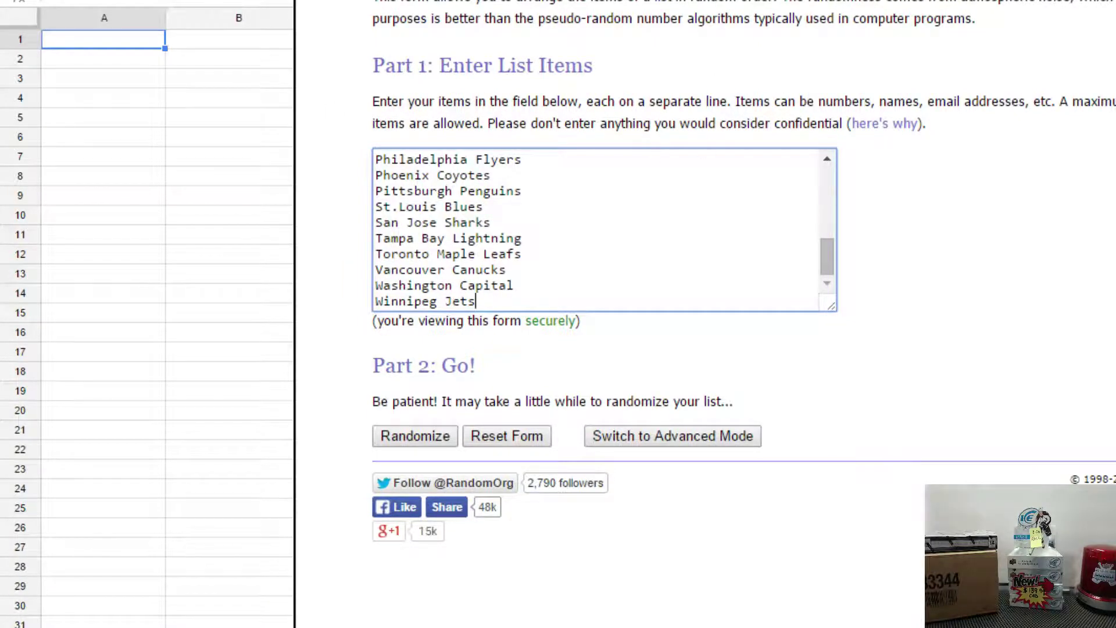
pyautogui.hotkey('ctrl', 'z')
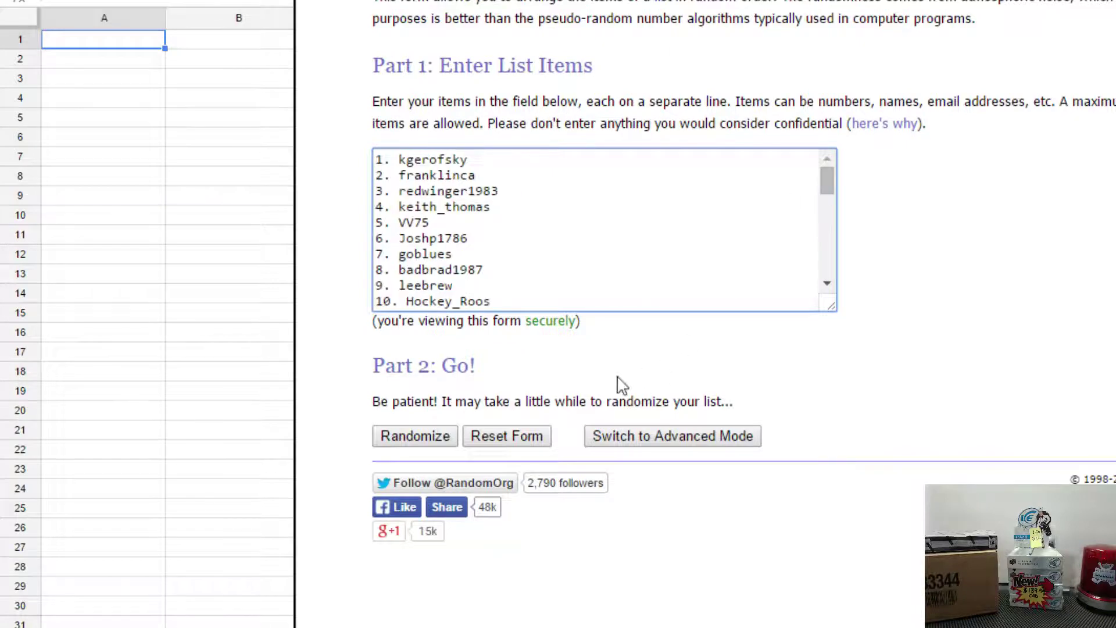
# - Randomize the 41-entry participant list, then reshuffle it with Again!
pyautogui.click(418, 434)
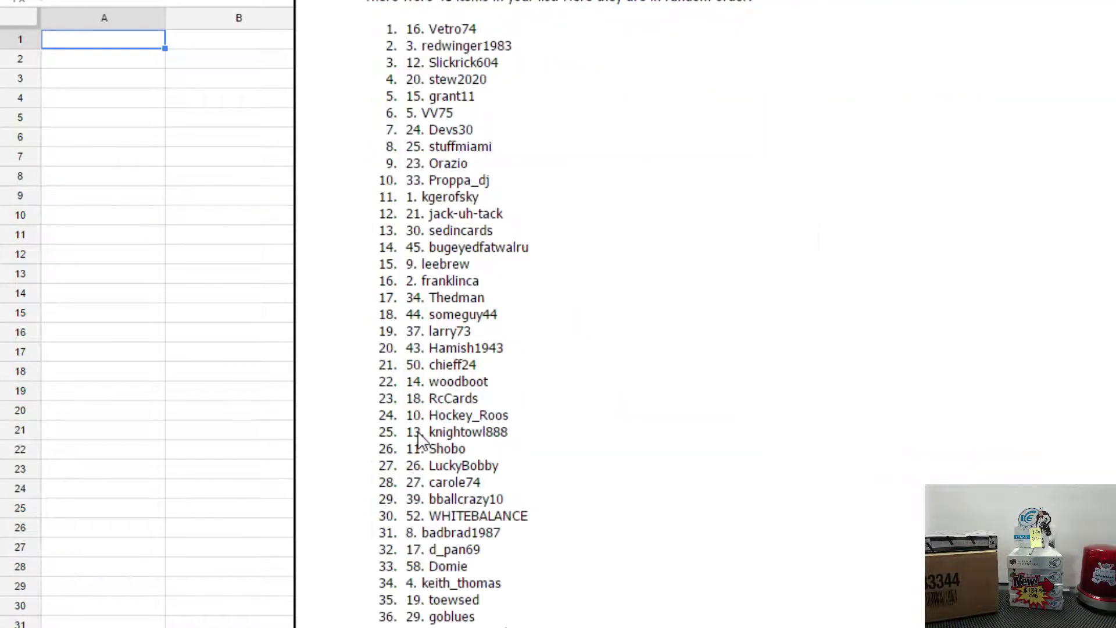
pyautogui.scroll(-3, 422, 480)
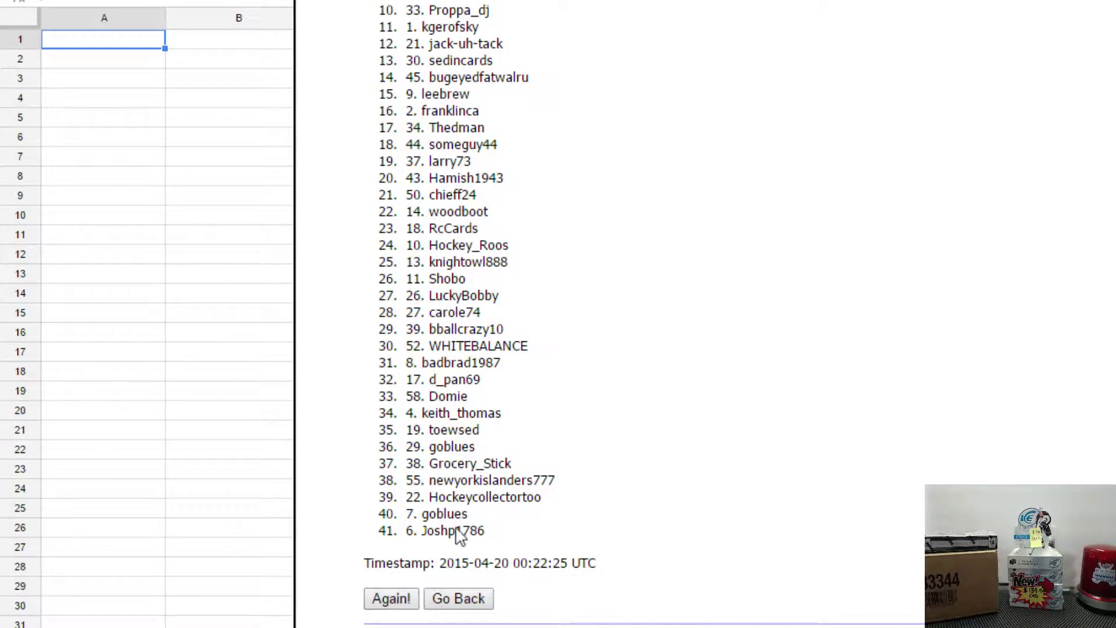
pyautogui.scroll(-5, 475, 508)
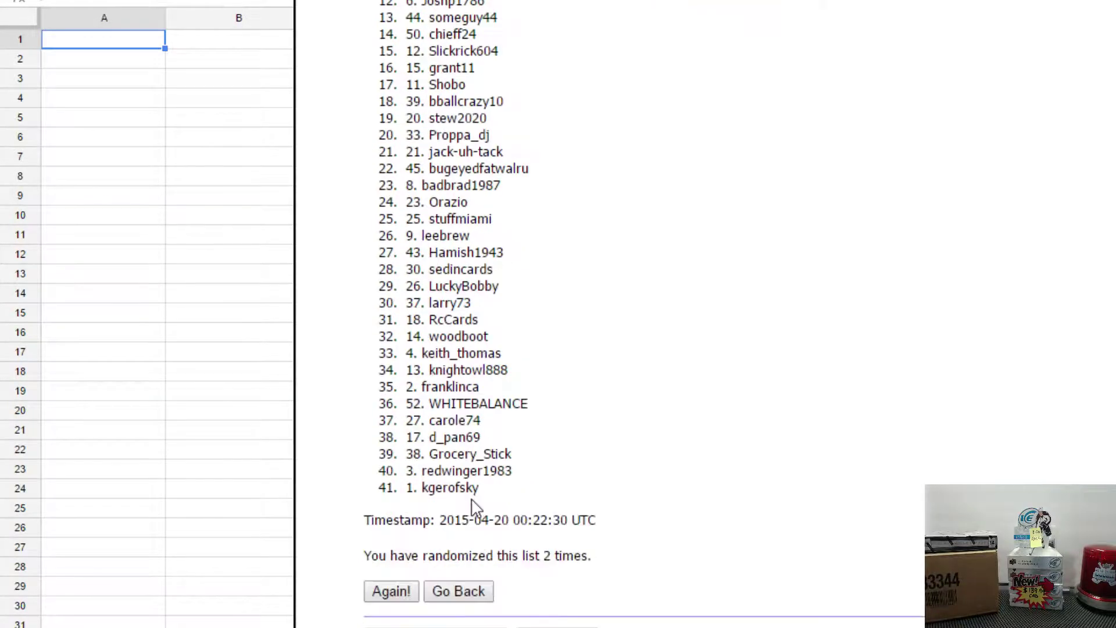
pyautogui.click(387, 591)
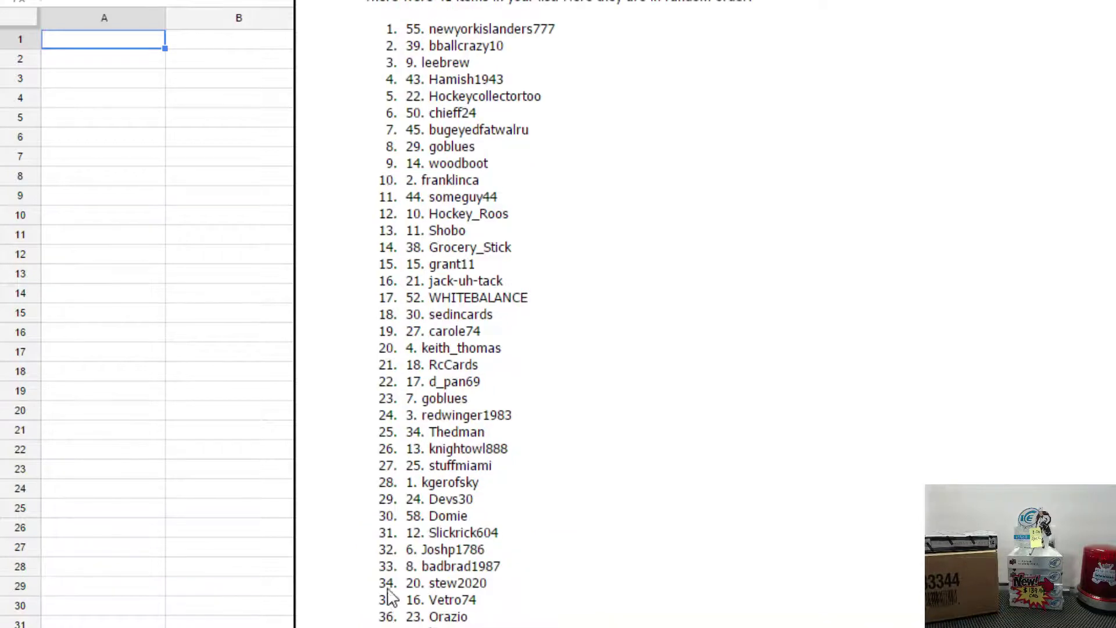
# - Copy shuffled participants 1–30 and paste them into the sheet at A1
pyautogui.moveTo(471, 516); pyautogui.dragTo(384, 29)
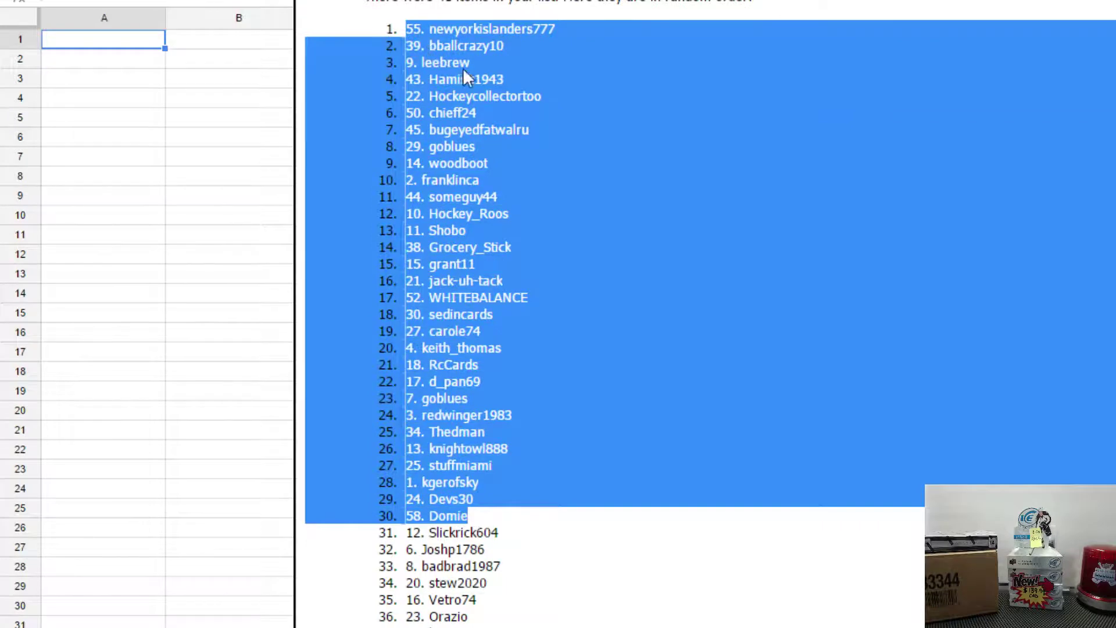
pyautogui.hotkey('alt', 'Tab')
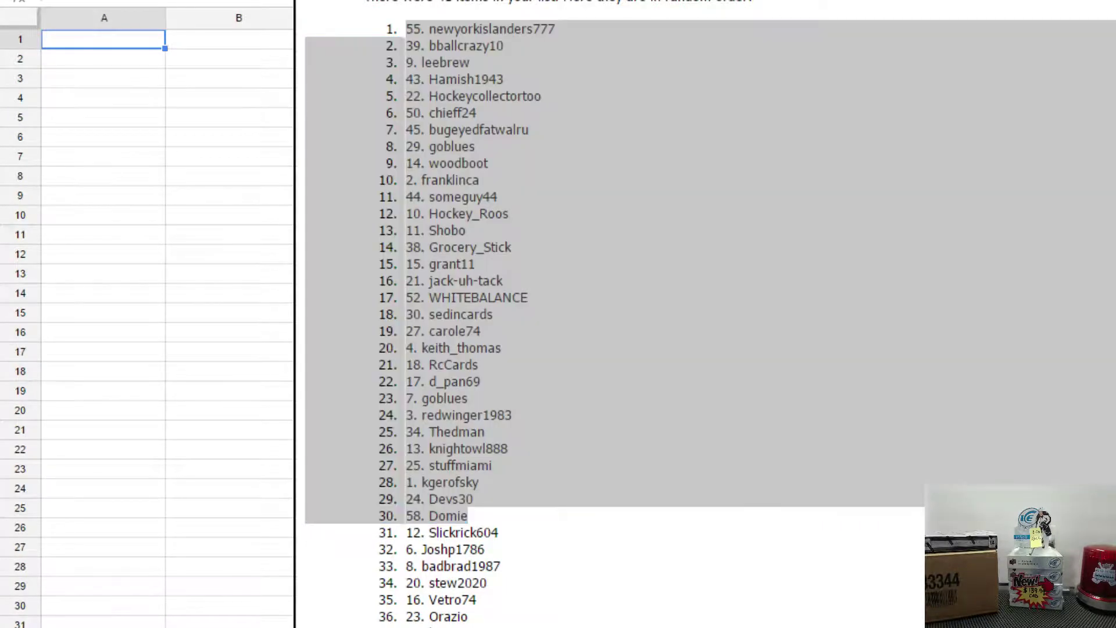
pyautogui.rightClick(87, 43)
pyautogui.click(113, 111)
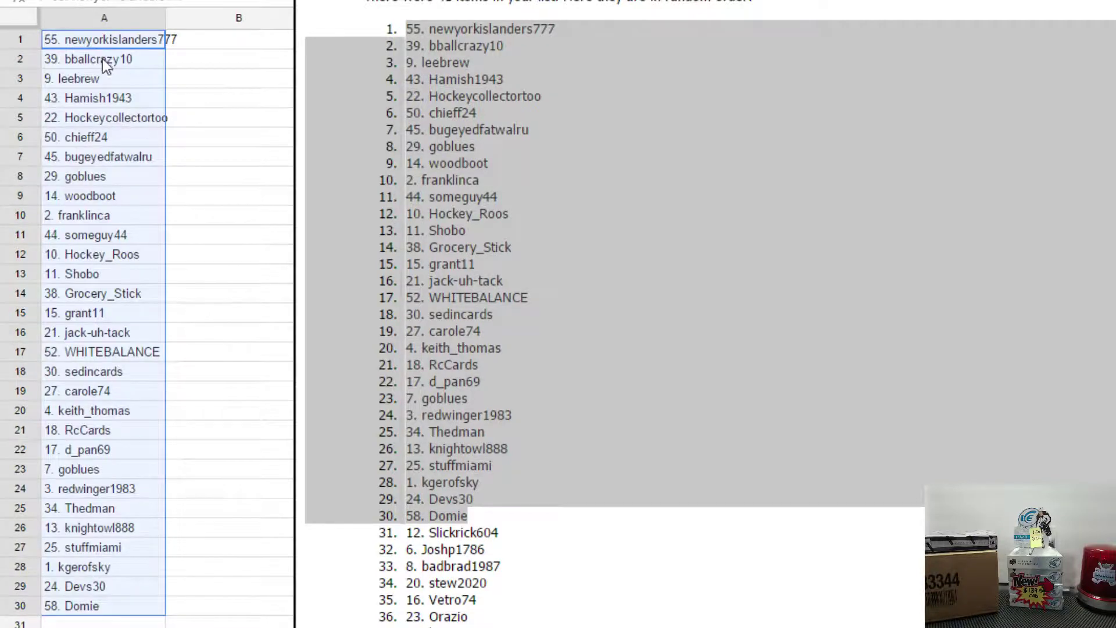
# - Check each pasted name down column A, from A2 through A30
pyautogui.click(103, 59)
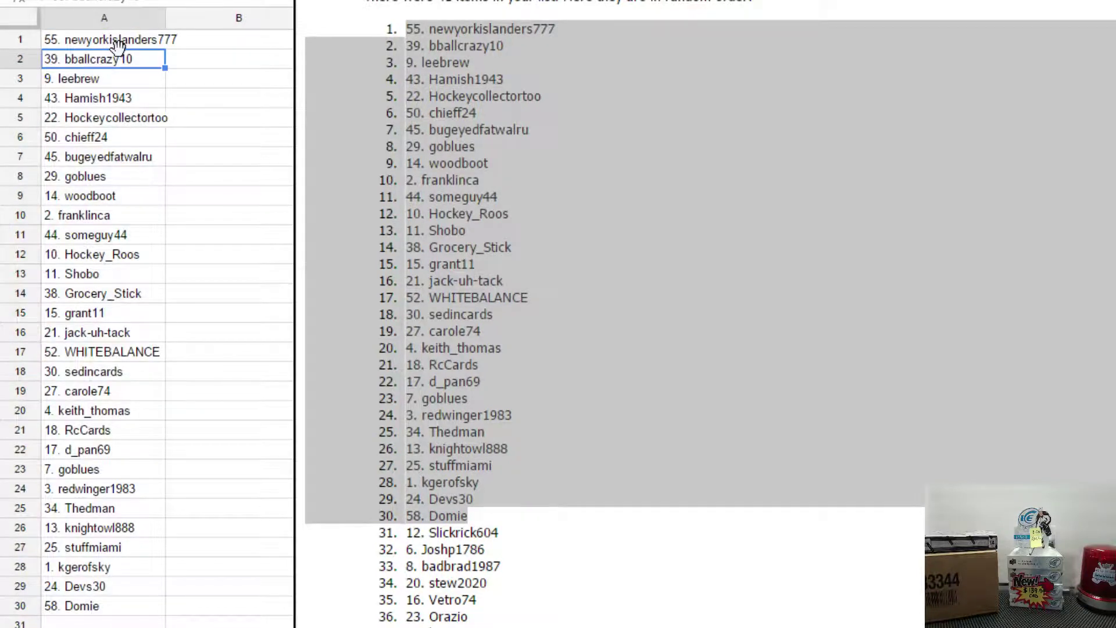
pyautogui.press('Down')
pyautogui.press('Down')
pyautogui.press('Down')
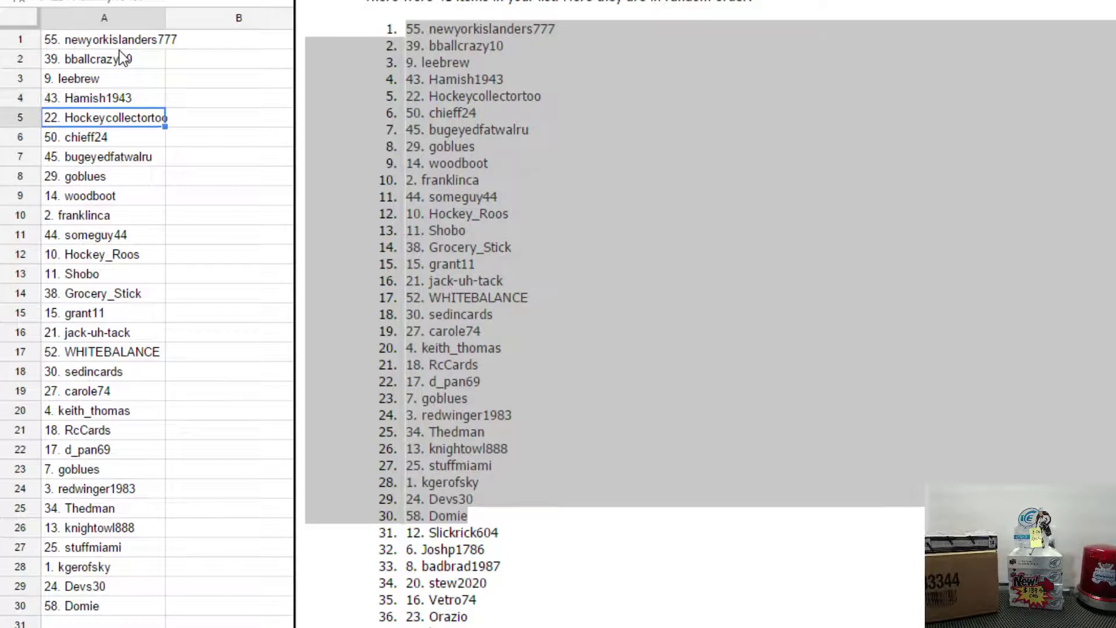
pyautogui.press('Down')
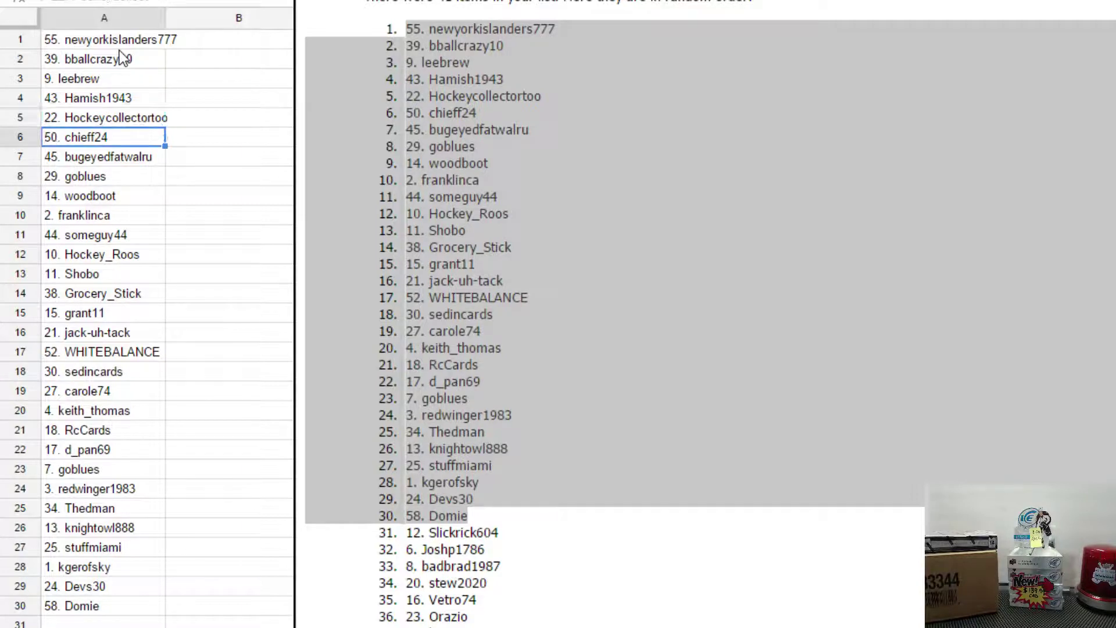
pyautogui.press('Down')
pyautogui.press('Down')
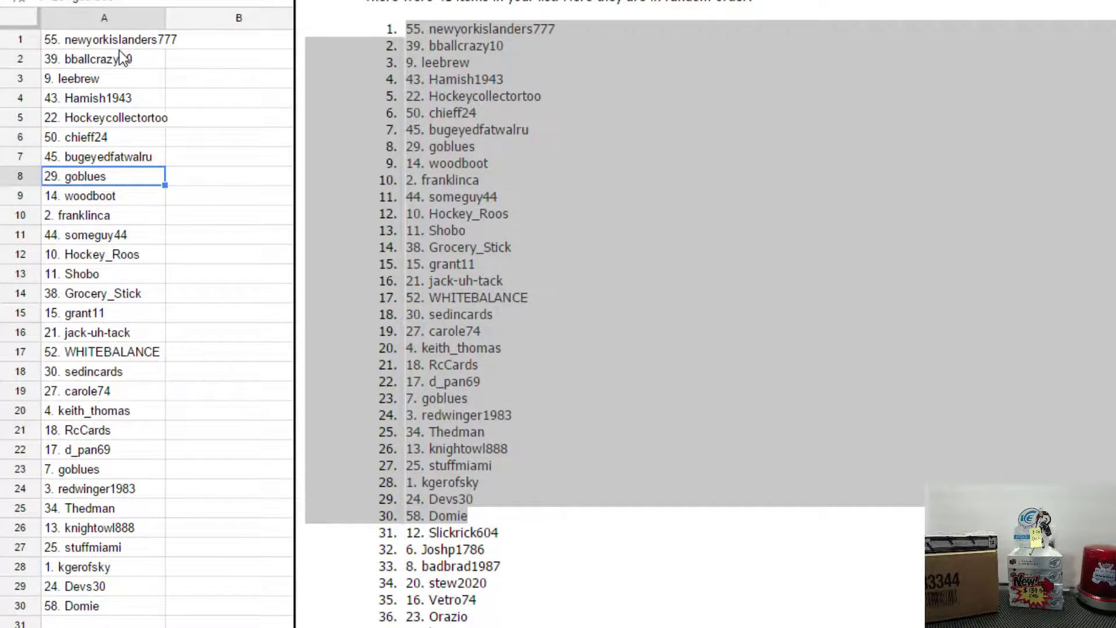
pyautogui.press('Down')
pyautogui.press('Down')
pyautogui.press('Down')
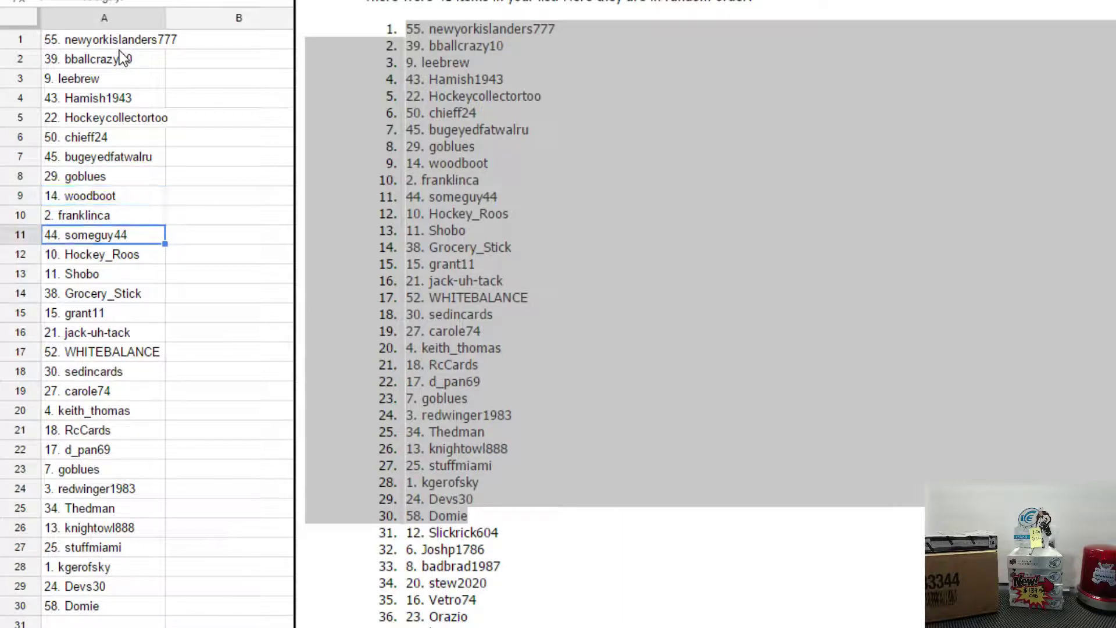
pyautogui.press('Down')
pyautogui.press('Down')
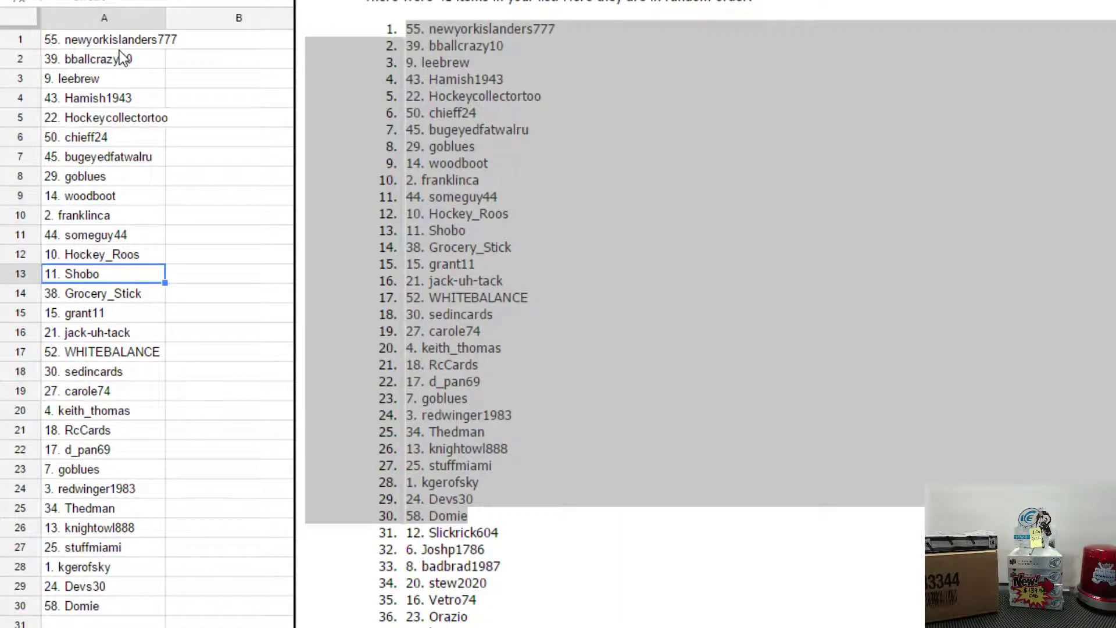
pyautogui.press('Down')
pyautogui.press('Down')
pyautogui.press('Down')
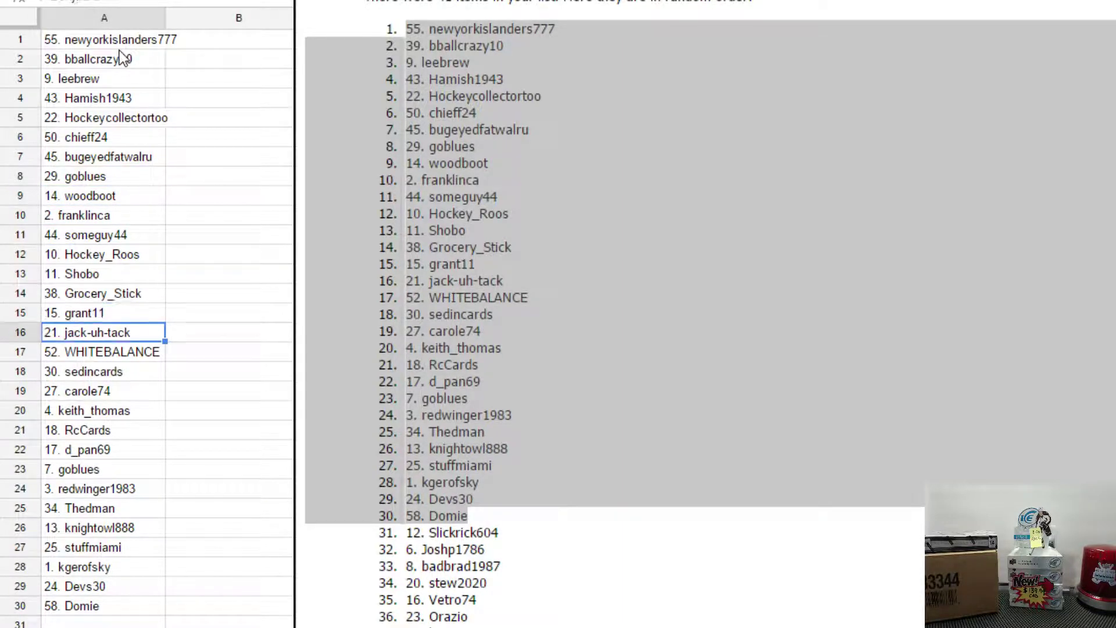
pyautogui.press('Down')
pyautogui.press('Down')
pyautogui.press('Down')
pyautogui.press('Down')
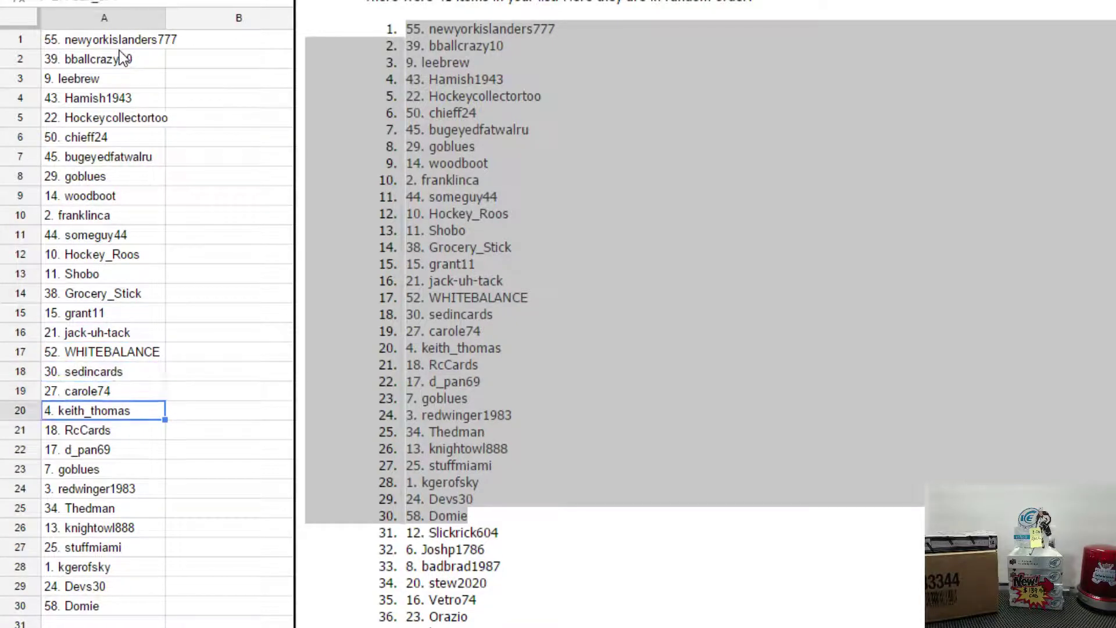
pyautogui.press('Down')
pyautogui.press('Down')
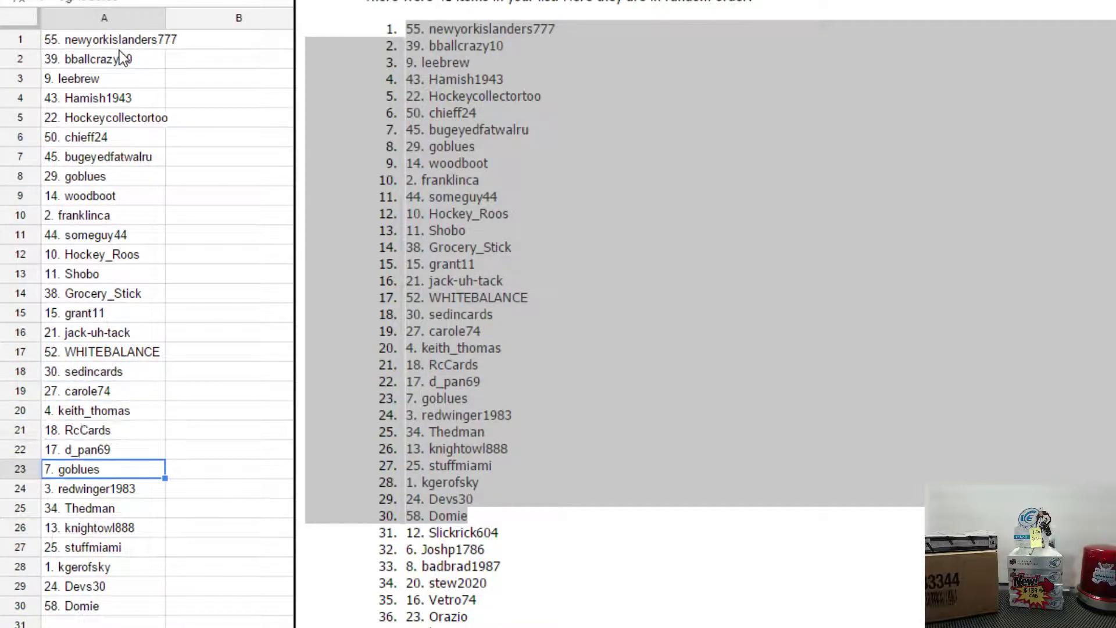
pyautogui.press('Down')
pyautogui.press('Down')
pyautogui.press('Down')
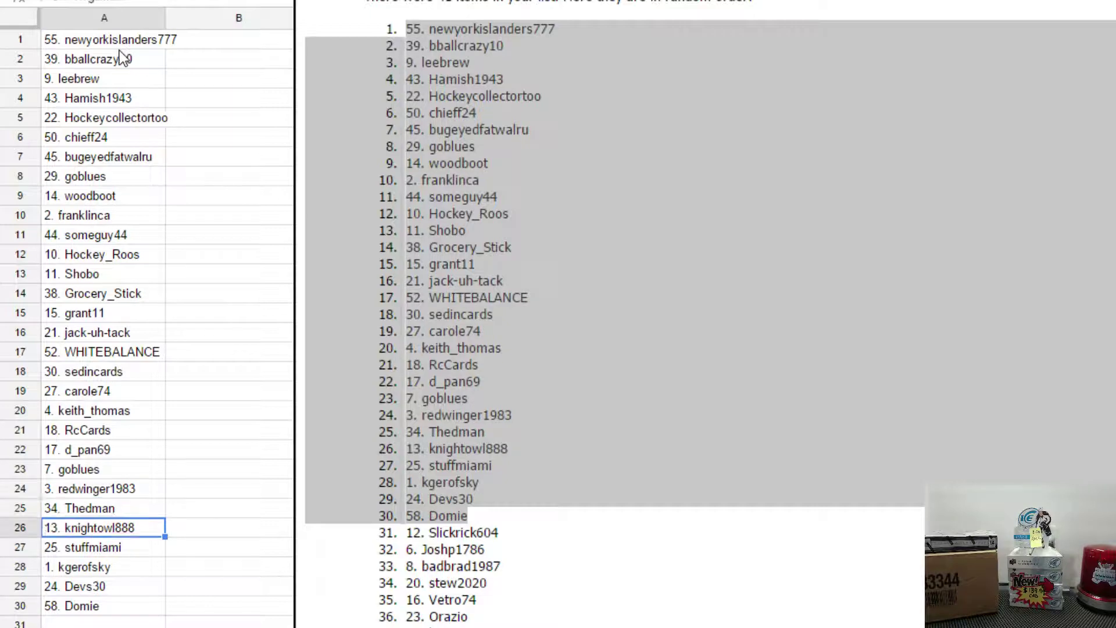
pyautogui.press('Down')
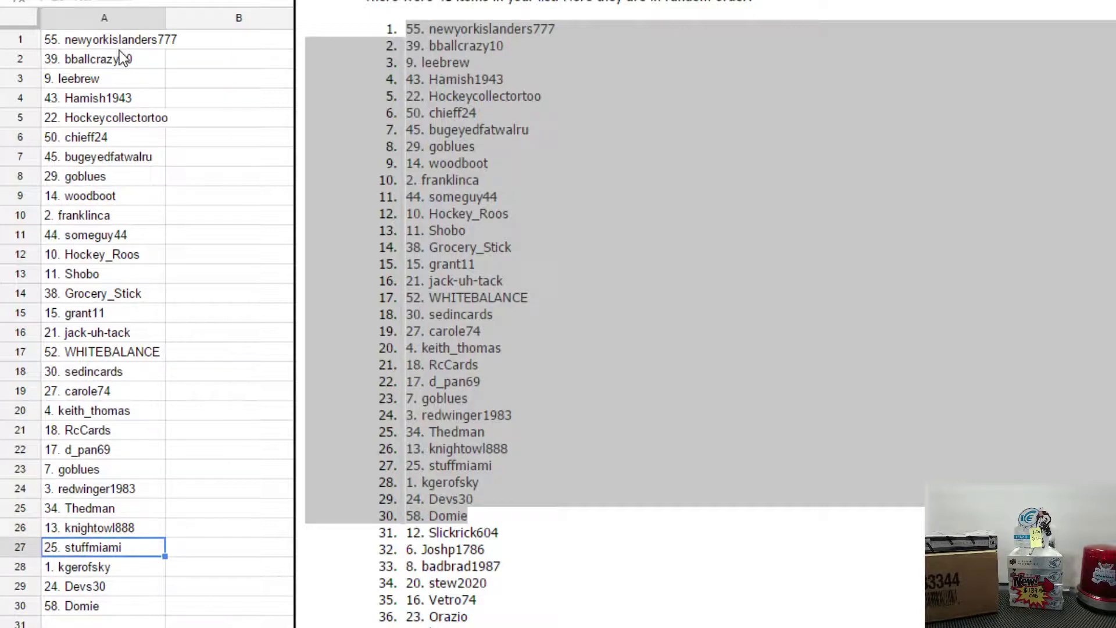
pyautogui.press('Down')
pyautogui.press('Down')
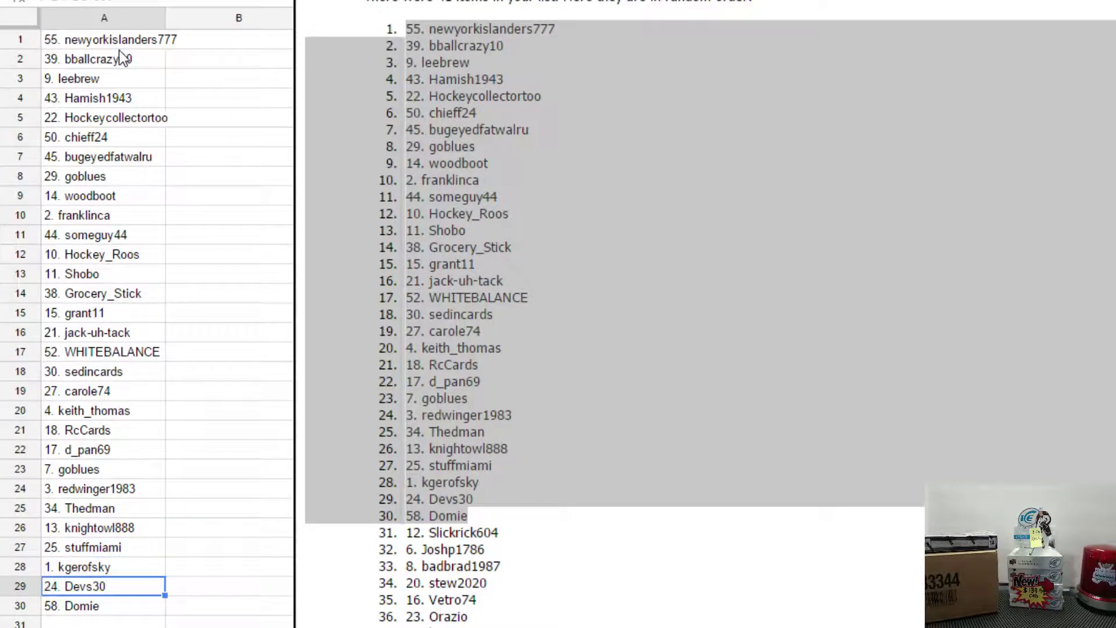
pyautogui.press('Down')
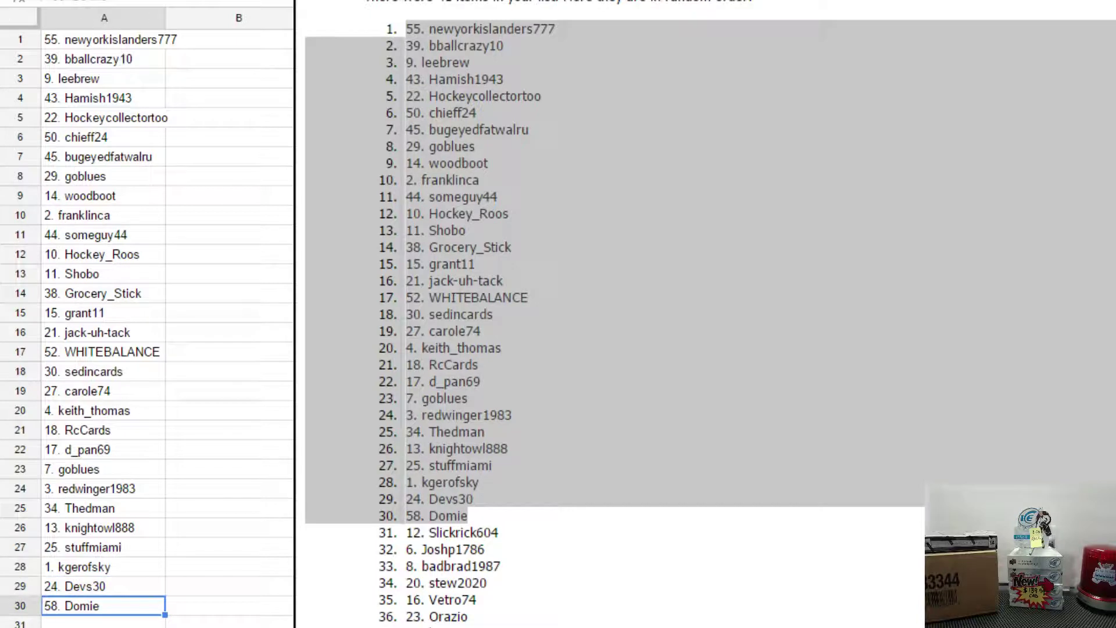
pyautogui.click(210, 40)
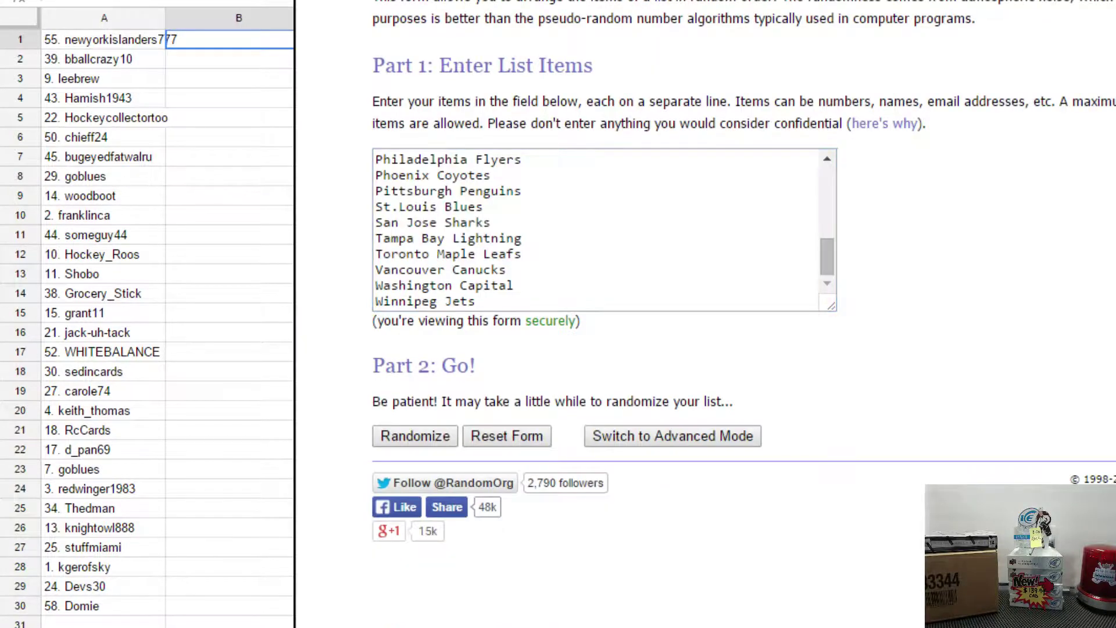
# - Randomize the 30 NHL teams, then reshuffle them twice more
pyautogui.click(415, 436)
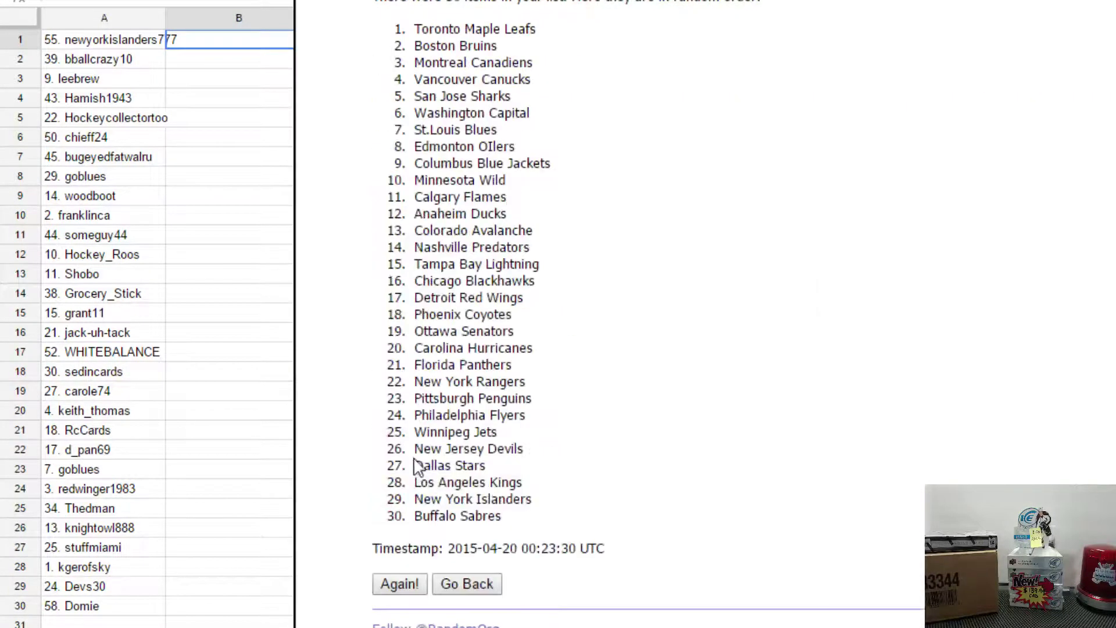
pyautogui.click(400, 582)
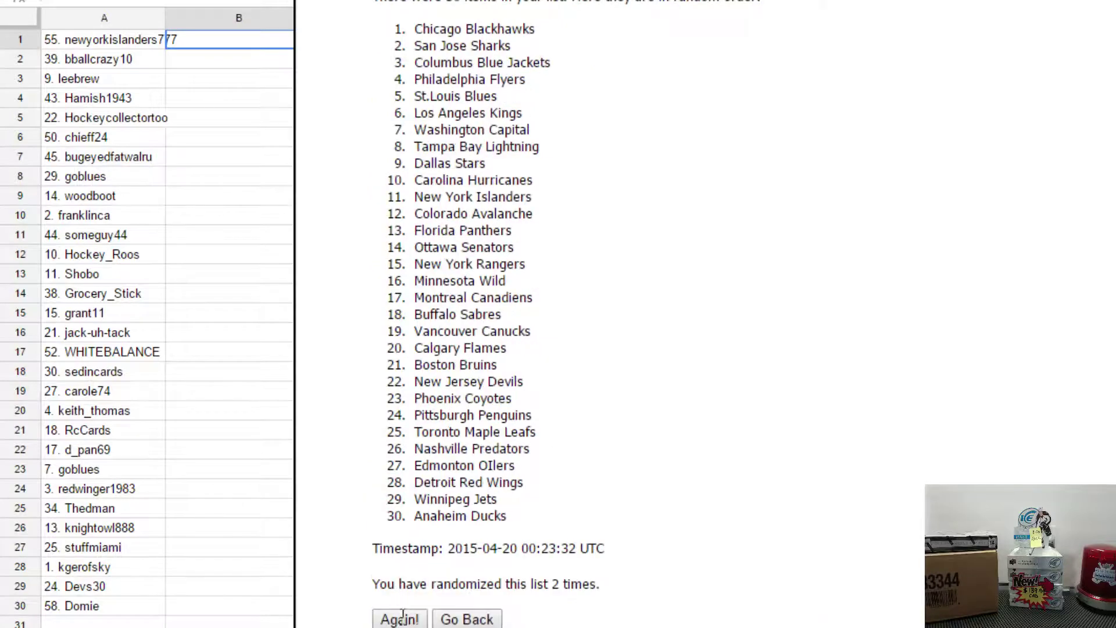
pyautogui.click(400, 617)
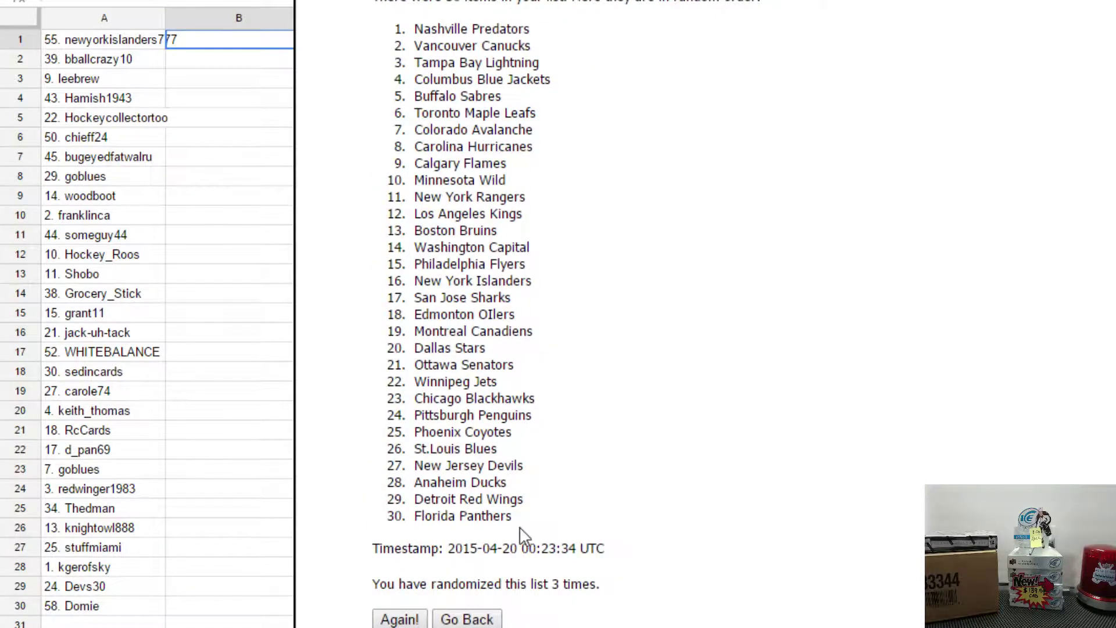
# - Copy all 30 shuffled teams and paste them into the sheet at B1
pyautogui.moveTo(514, 520); pyautogui.dragTo(388, 29)
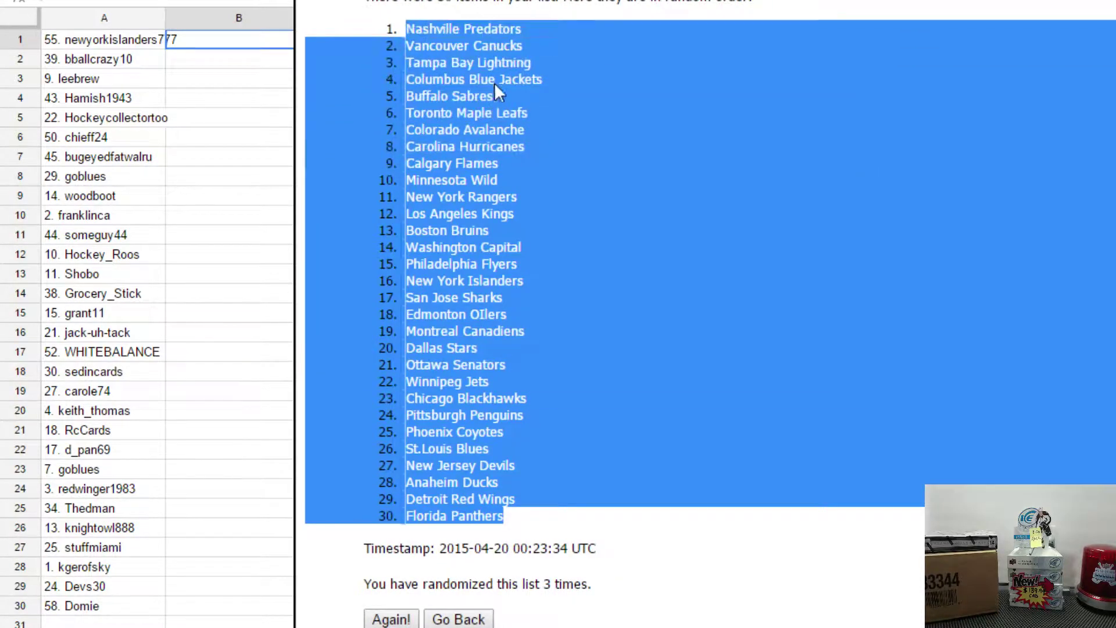
pyautogui.hotkey('alt', 'Tab')
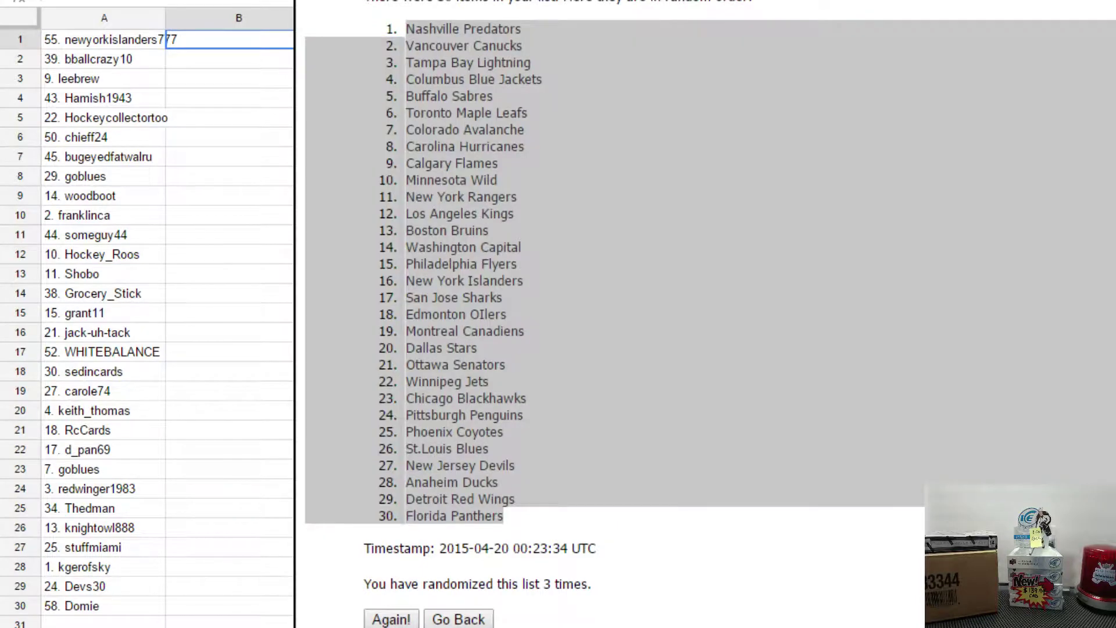
pyautogui.rightClick(259, 45)
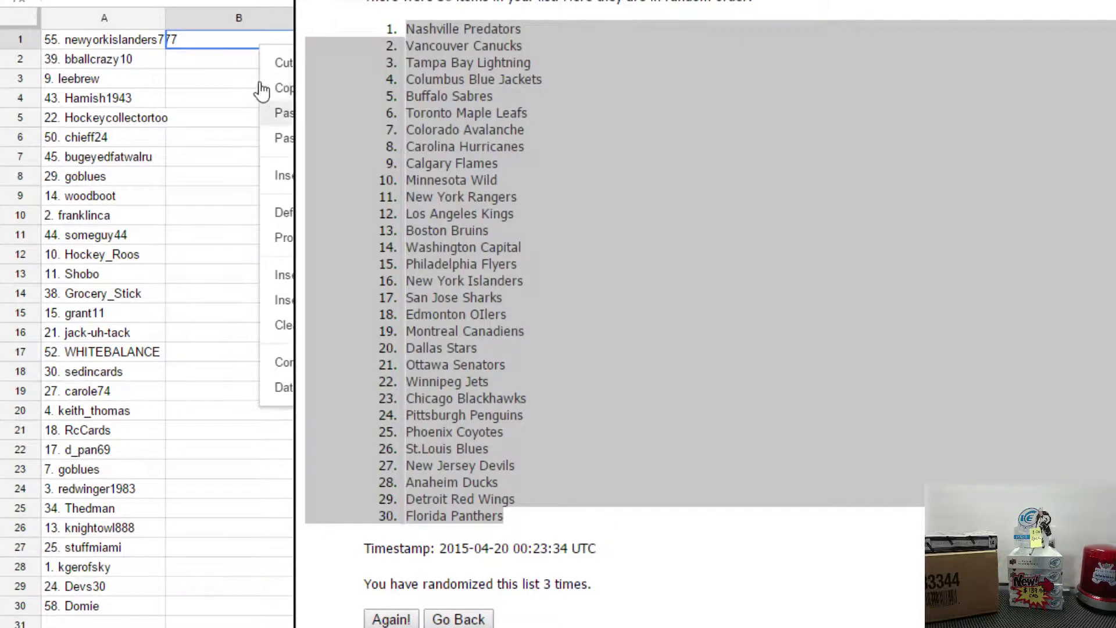
pyautogui.click(266, 96)
pyautogui.click(122, 40)
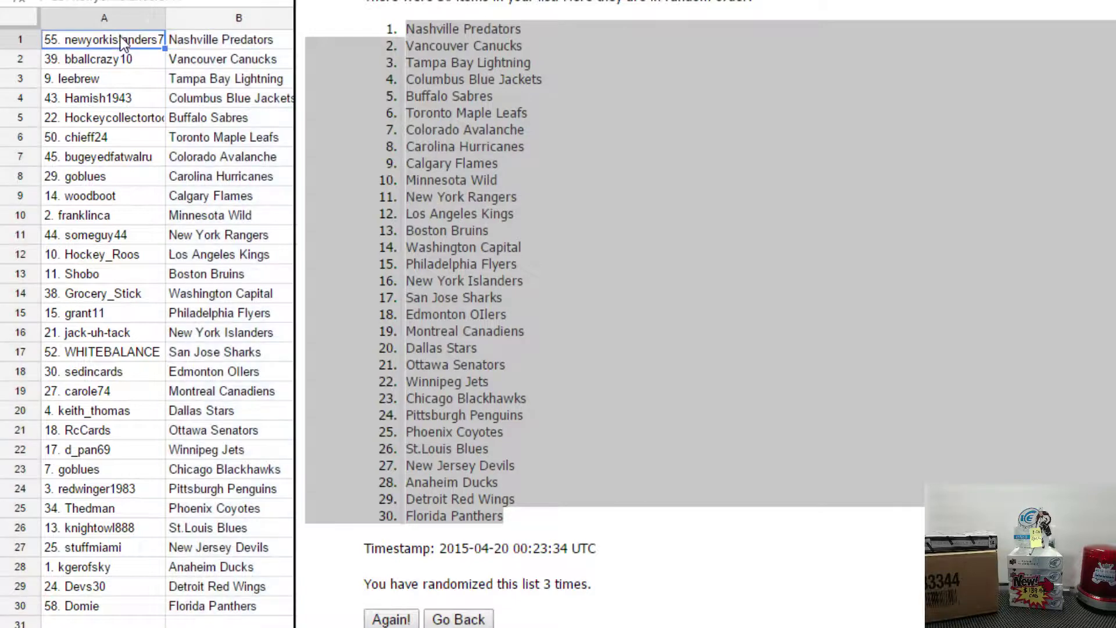
pyautogui.press('Down')
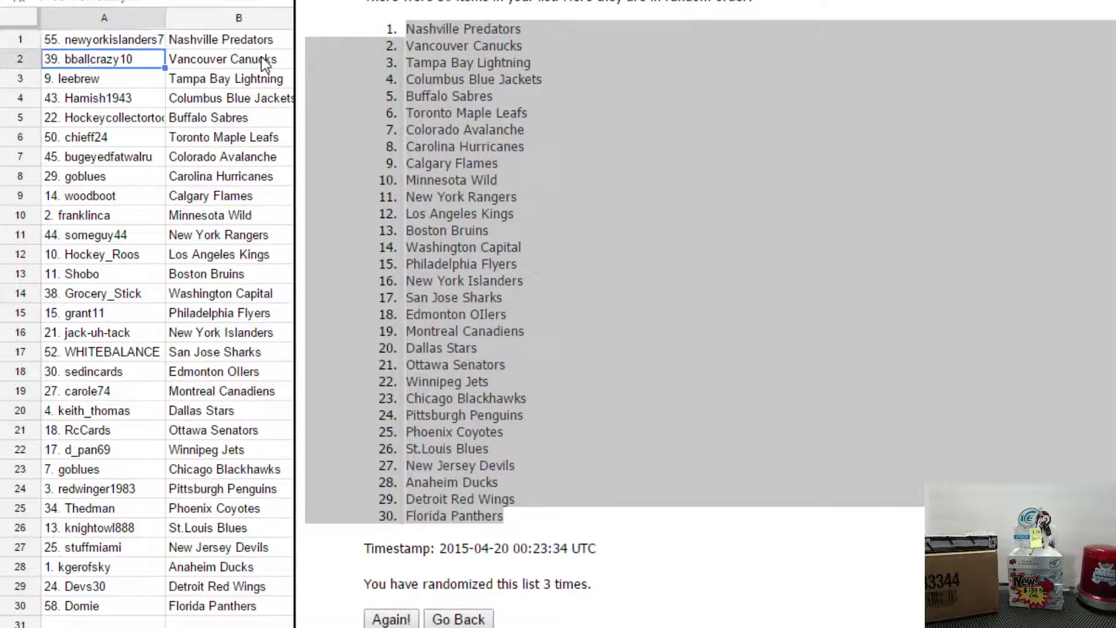
pyautogui.press('Down')
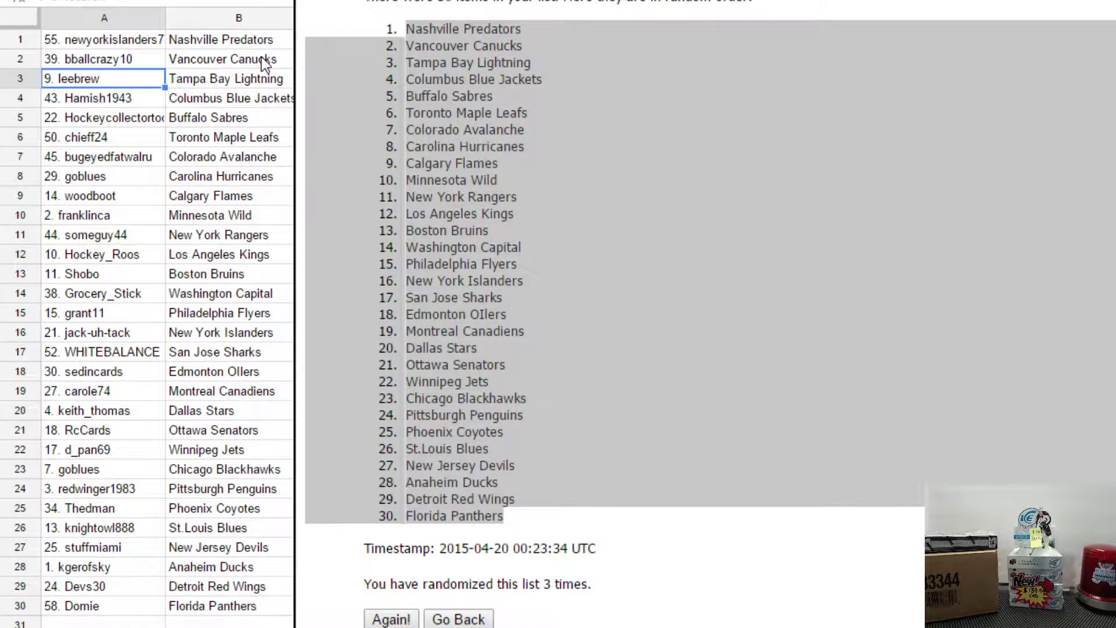
pyautogui.press('Down')
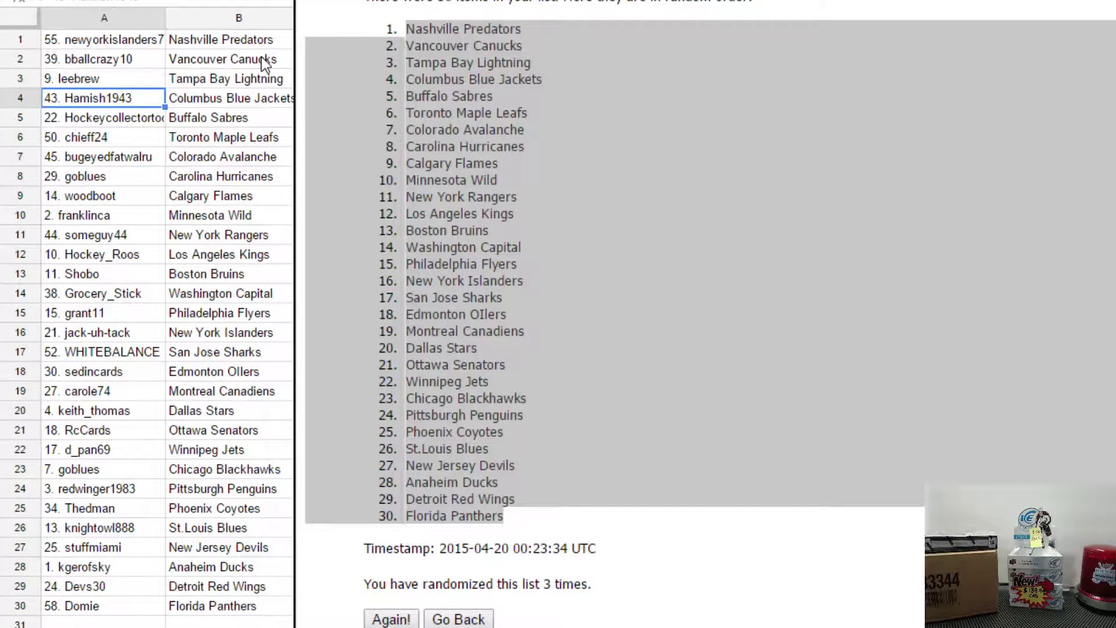
pyautogui.press('Down')
pyautogui.press('Down')
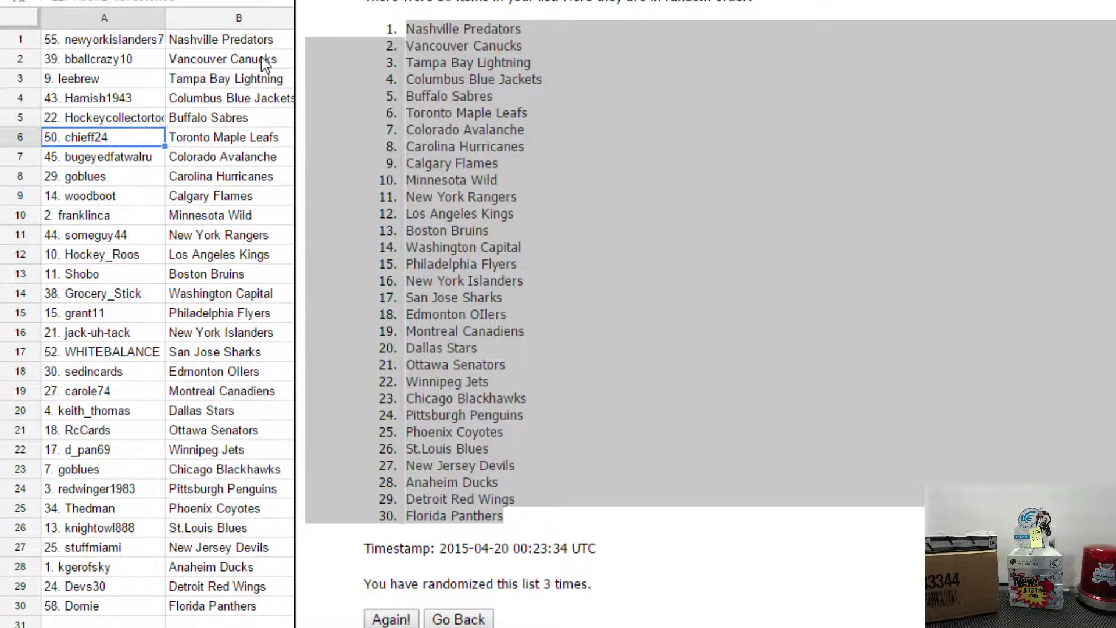
pyautogui.press('Down')
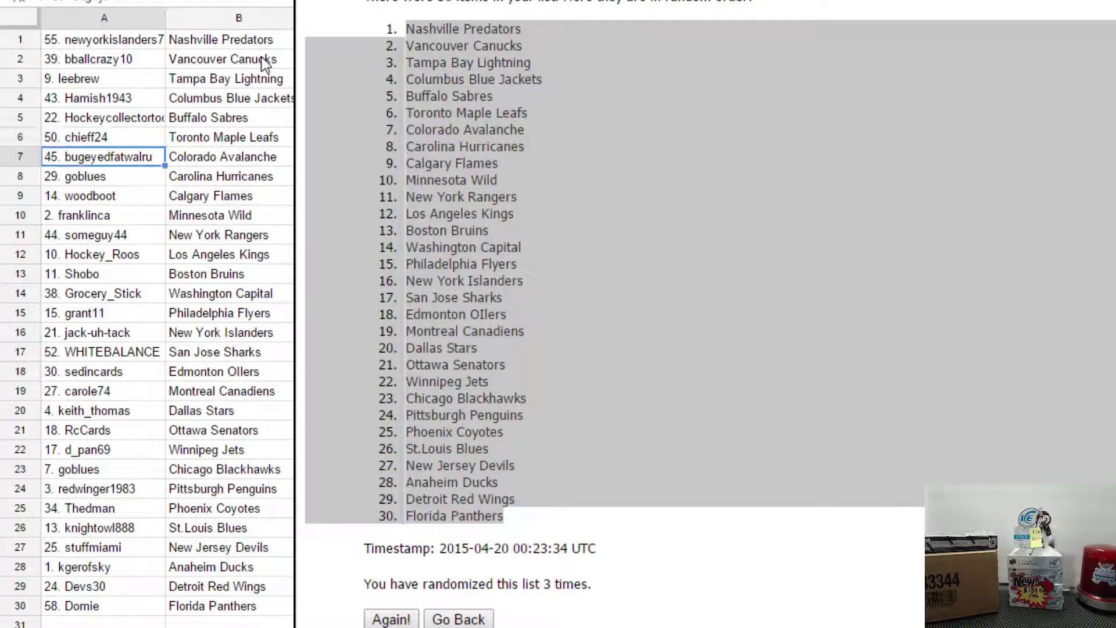
pyautogui.press('Down')
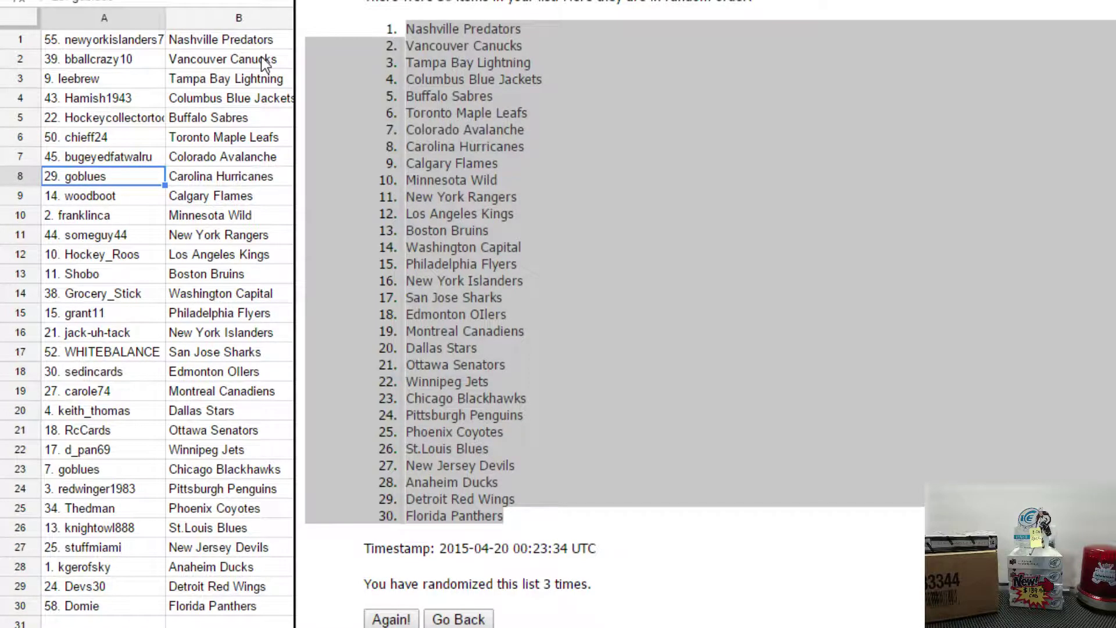
pyautogui.press('Down')
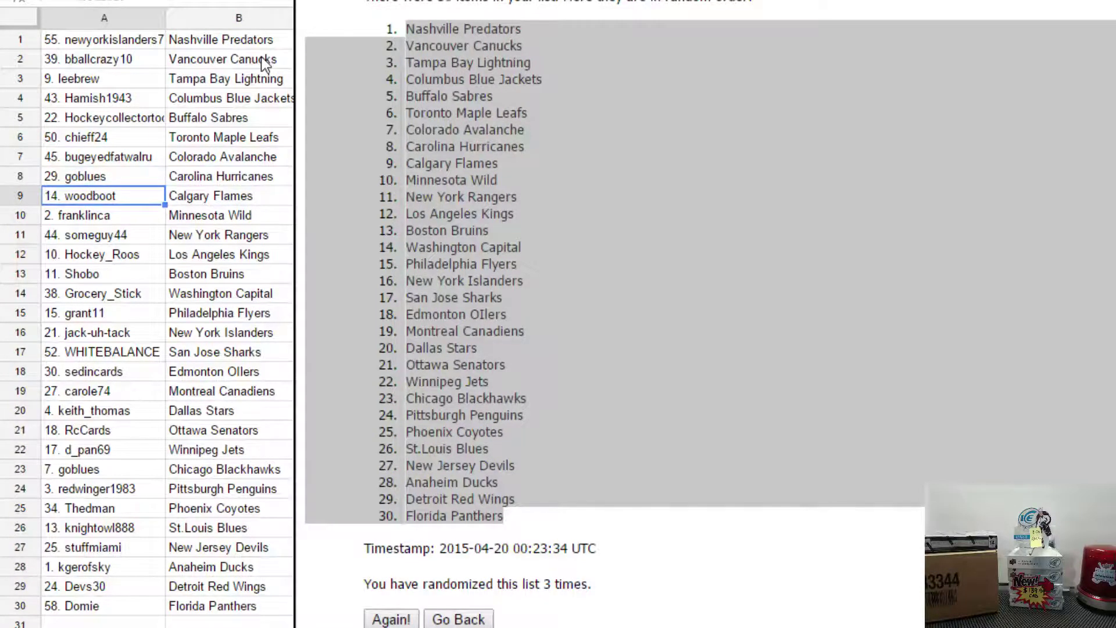
pyautogui.press('Down')
pyautogui.press('Down')
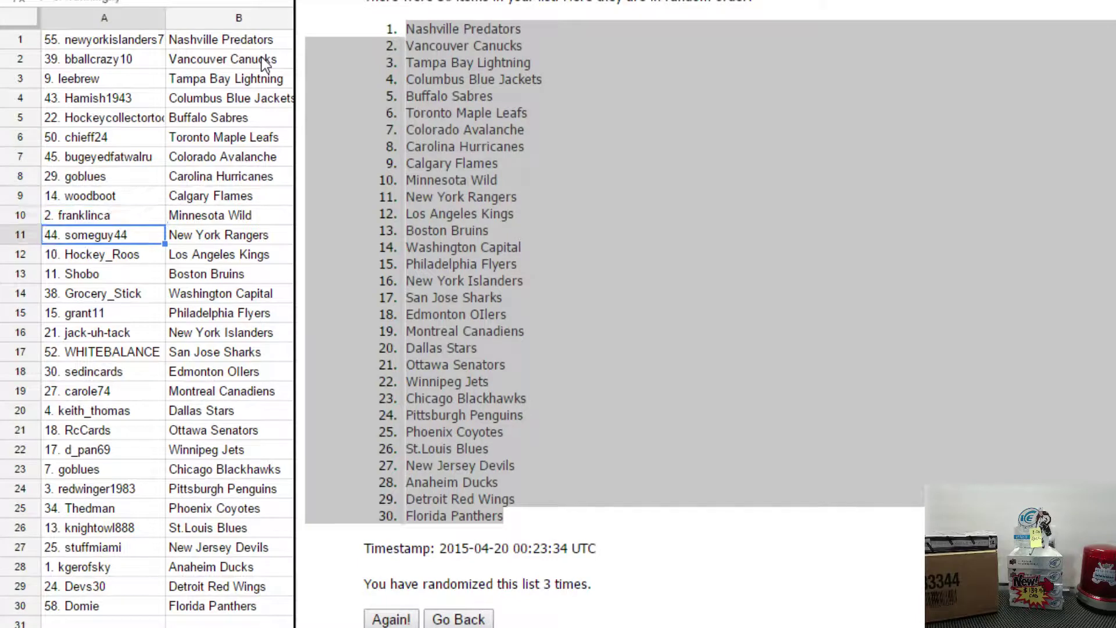
pyautogui.press('Down')
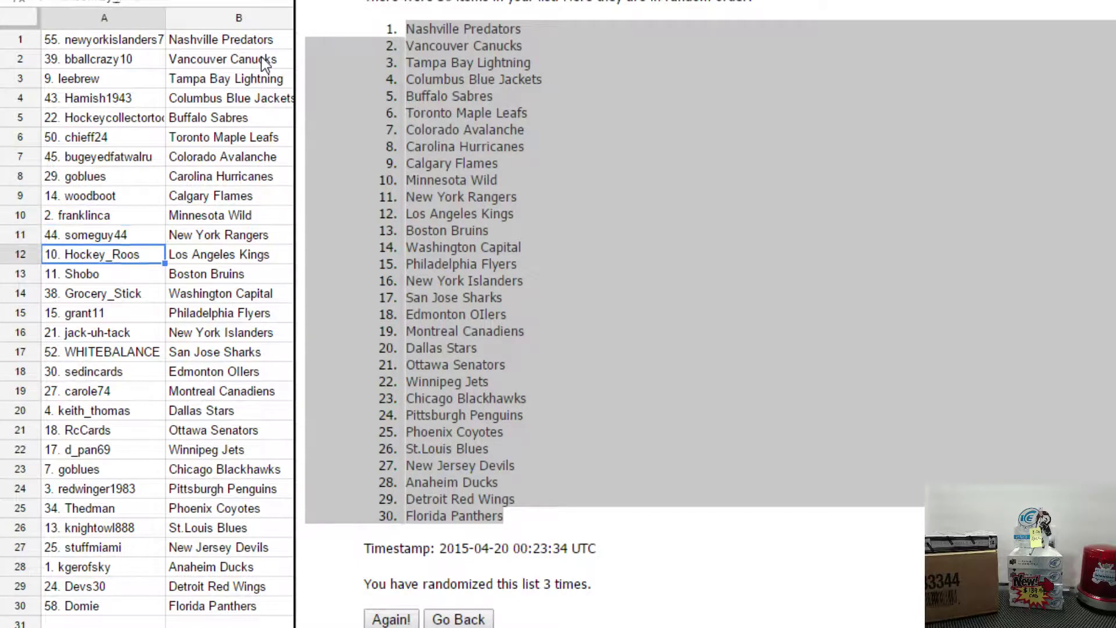
pyautogui.press('Down')
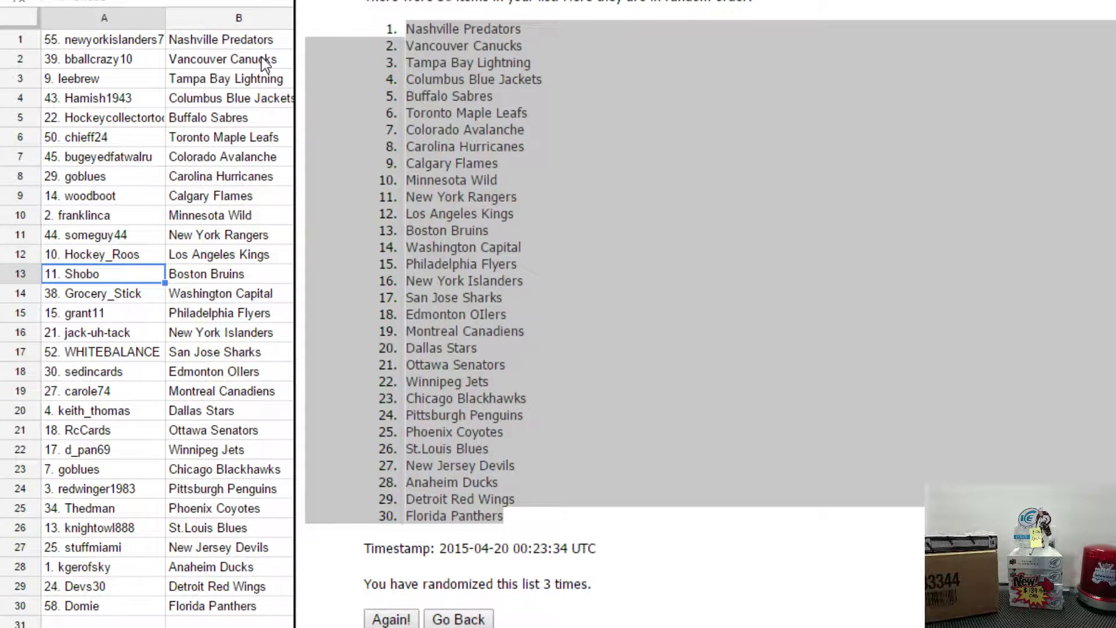
pyautogui.press('Down')
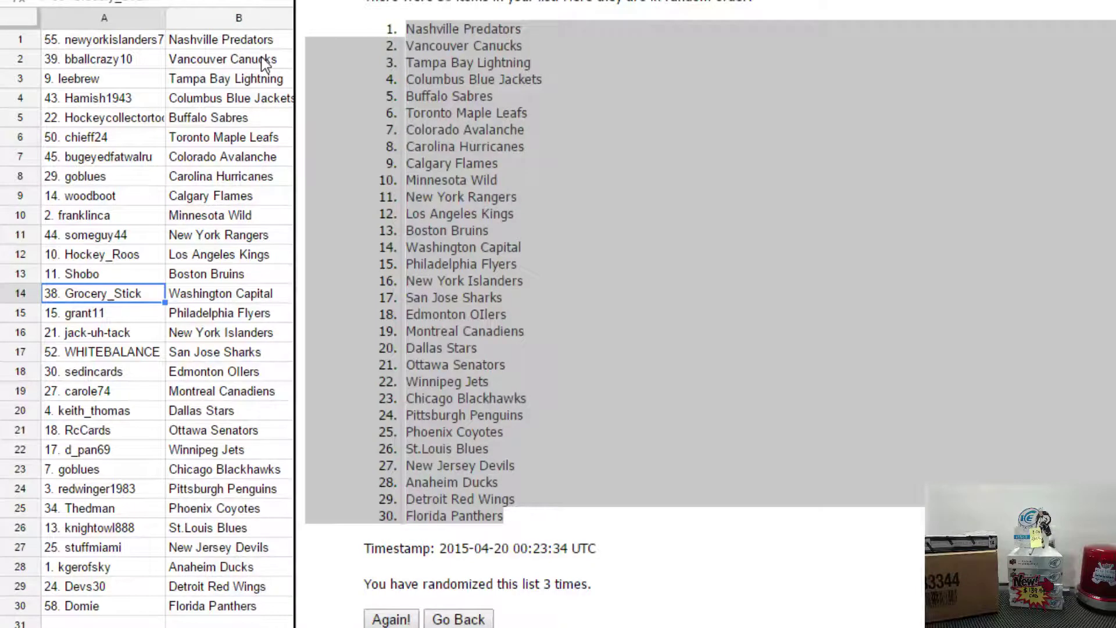
pyautogui.press('Down')
pyautogui.press('Down')
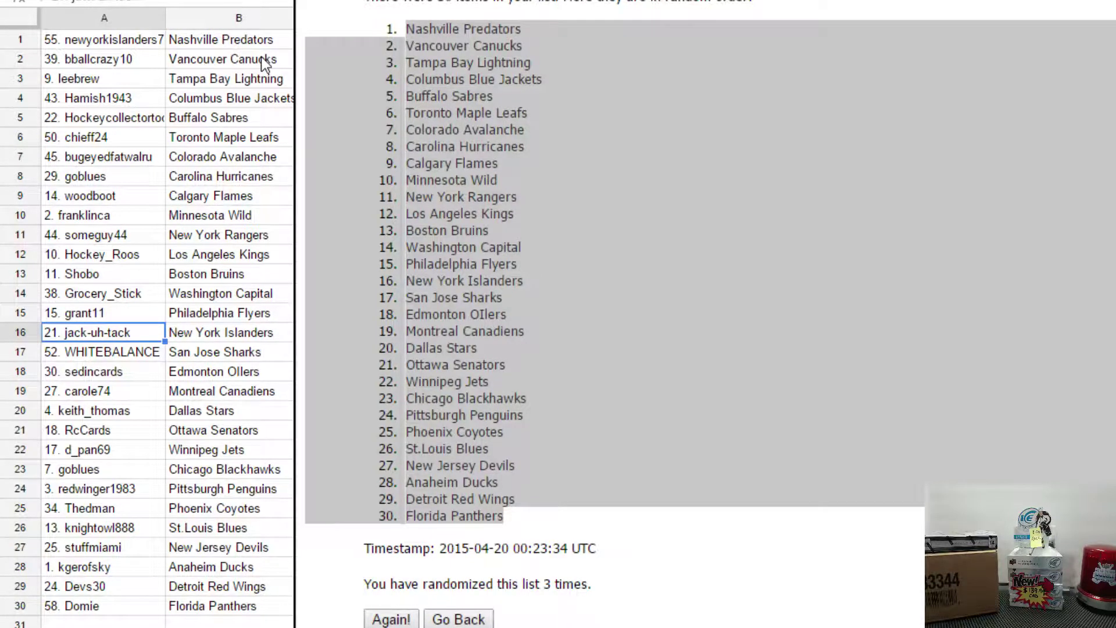
pyautogui.press('Down')
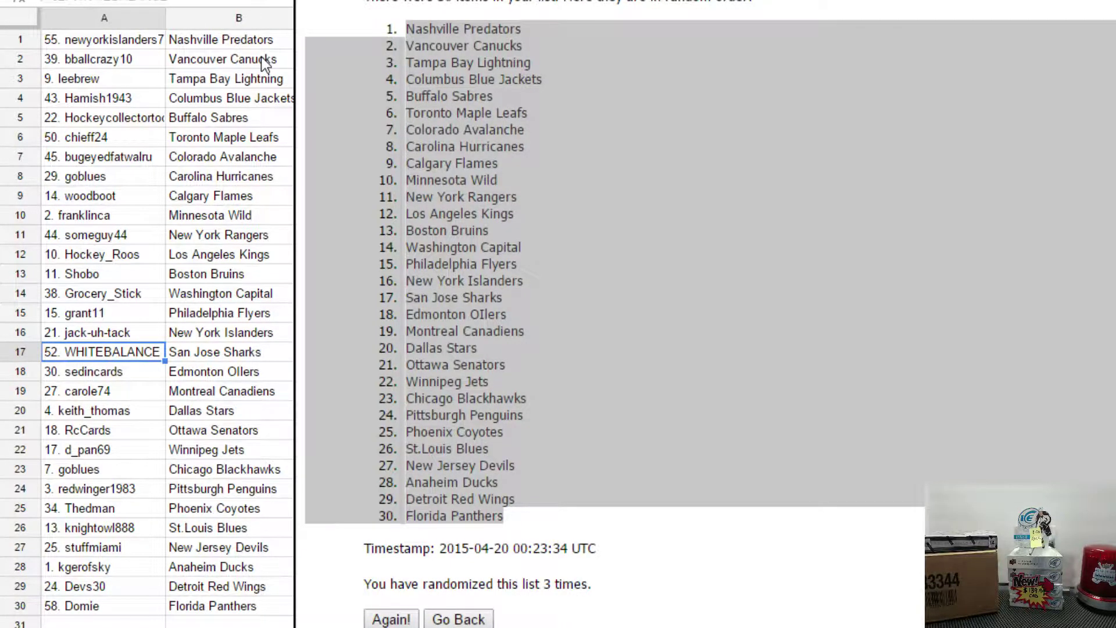
pyautogui.press('Down')
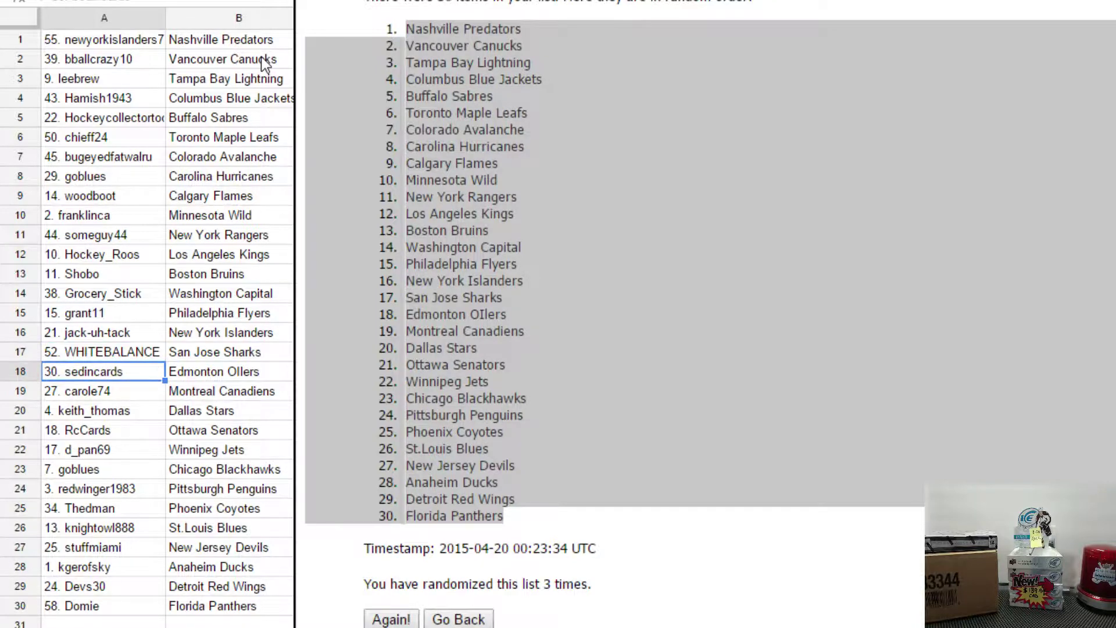
pyautogui.press('Down')
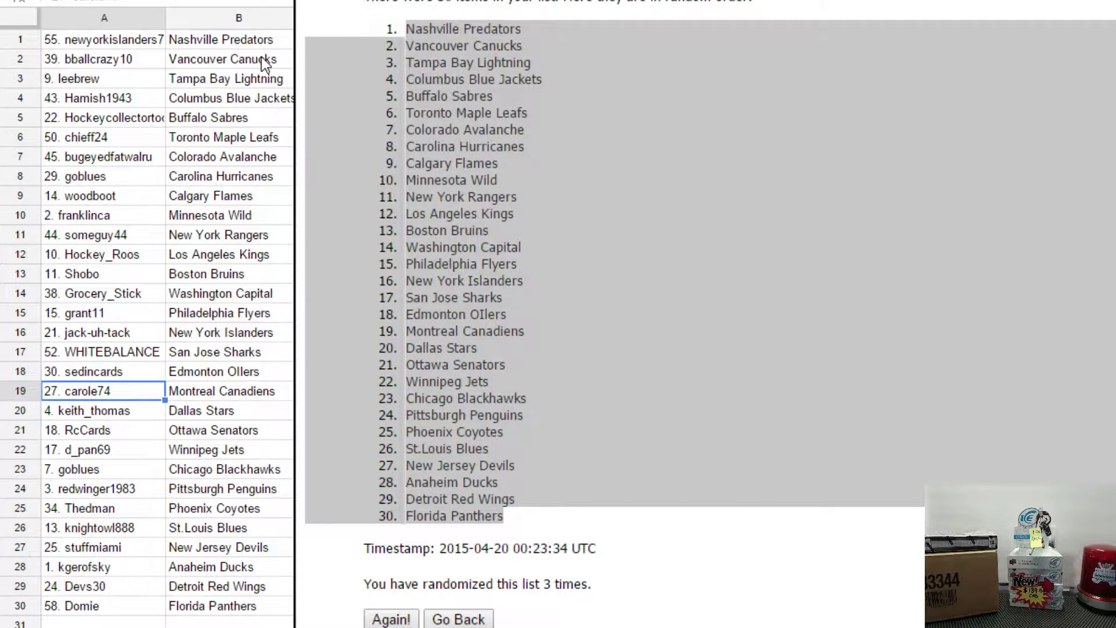
pyautogui.press('Down')
pyautogui.press('Down')
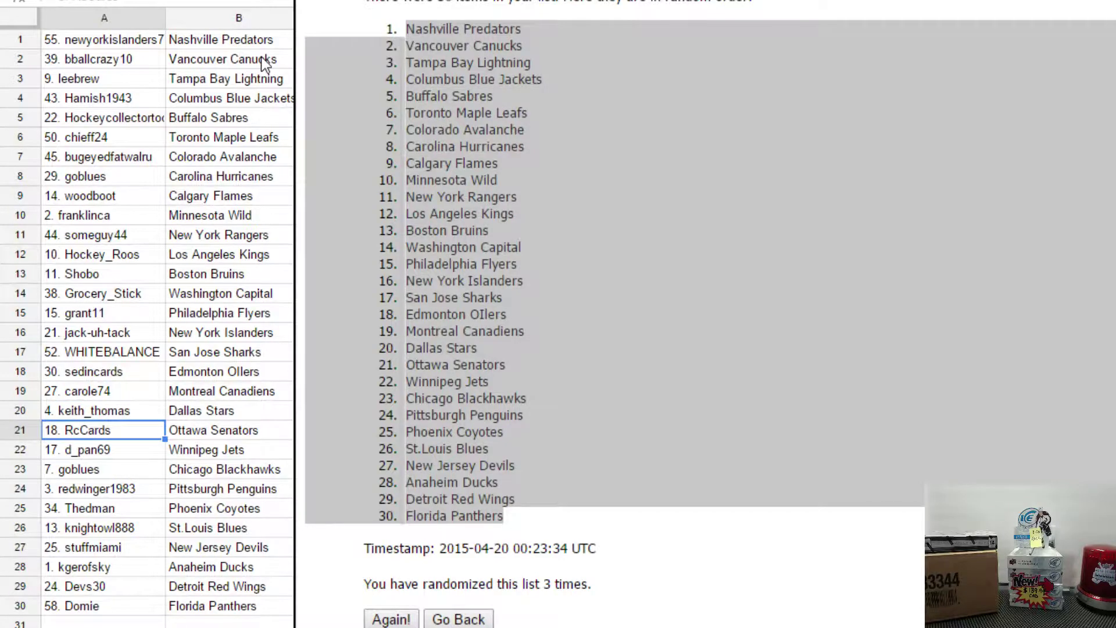
pyautogui.press('Down')
pyautogui.press('Up')
pyautogui.press('Up')
pyautogui.press('Down')
pyautogui.press('Down')
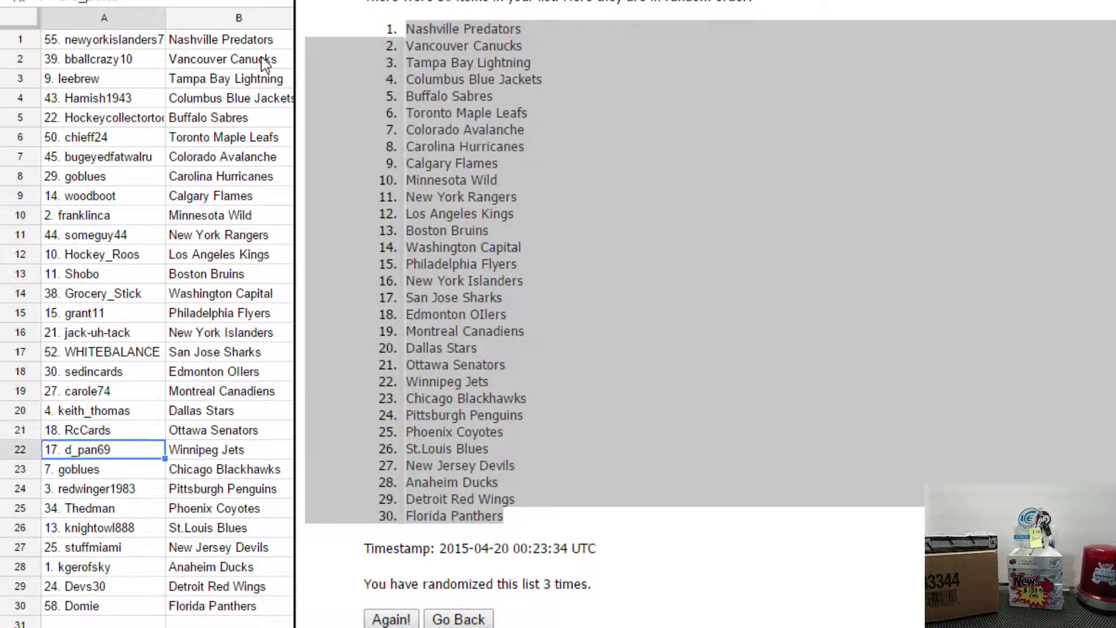
pyautogui.press('Down')
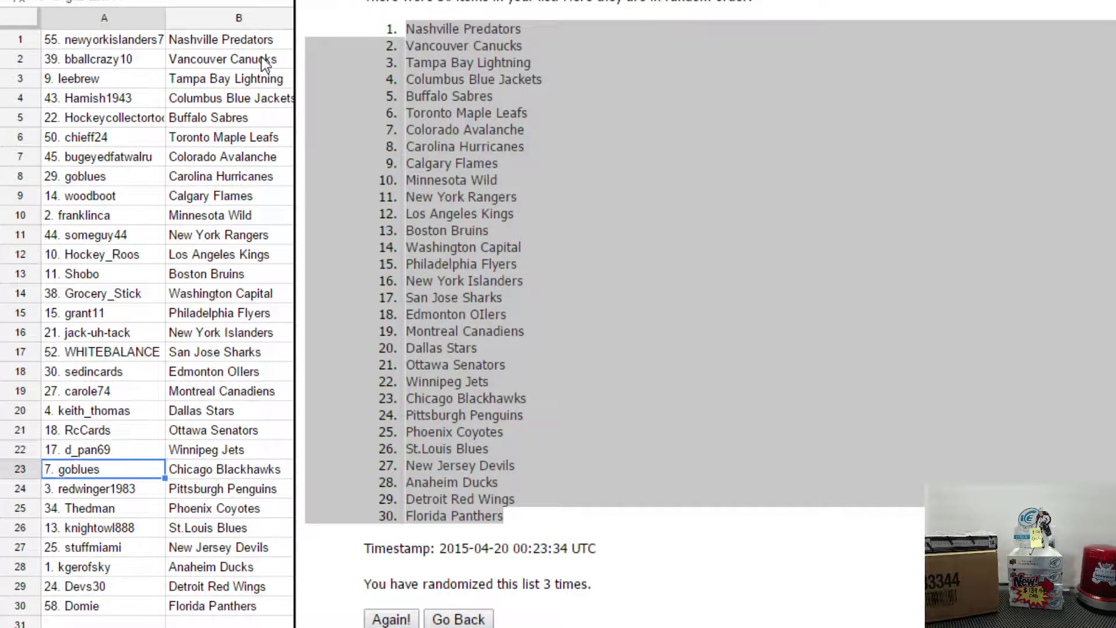
pyautogui.press('Down')
pyautogui.press('Down')
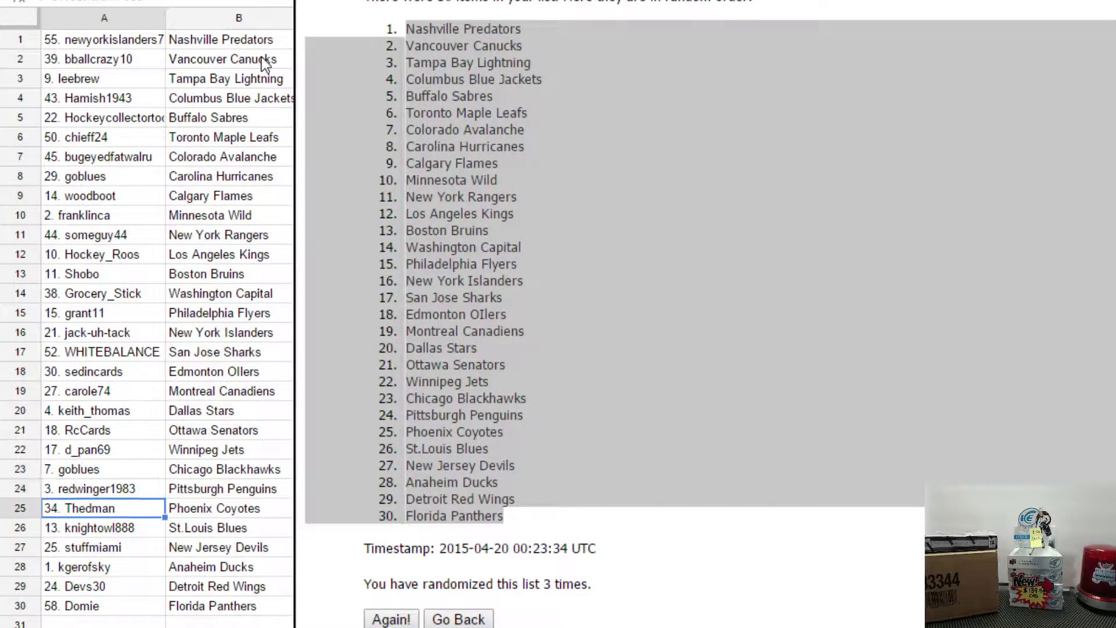
pyautogui.press('Down')
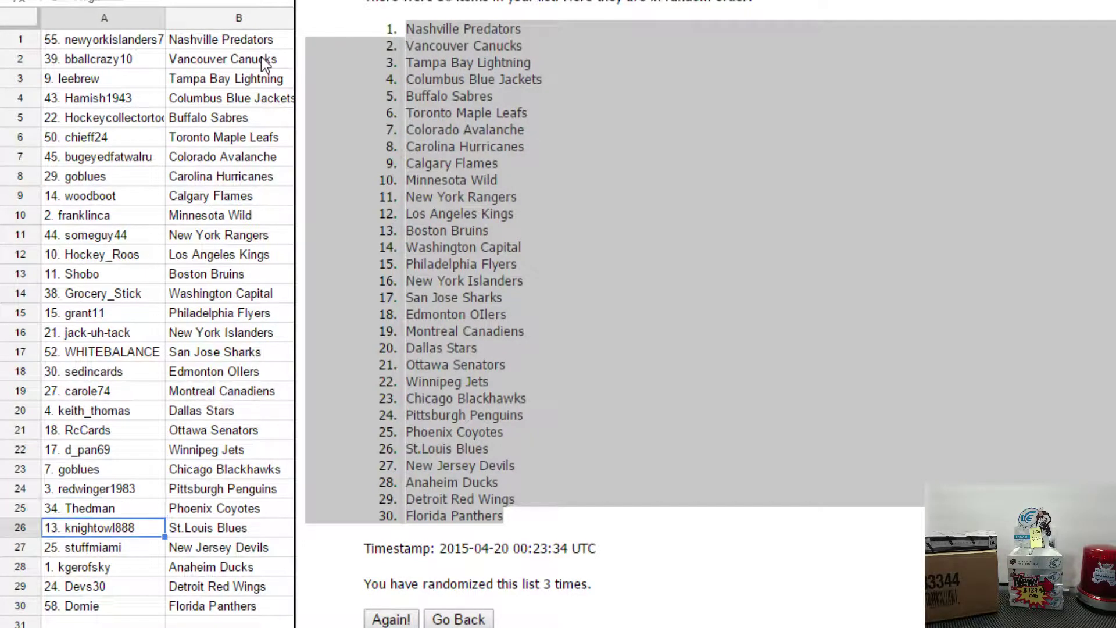
pyautogui.press('Down')
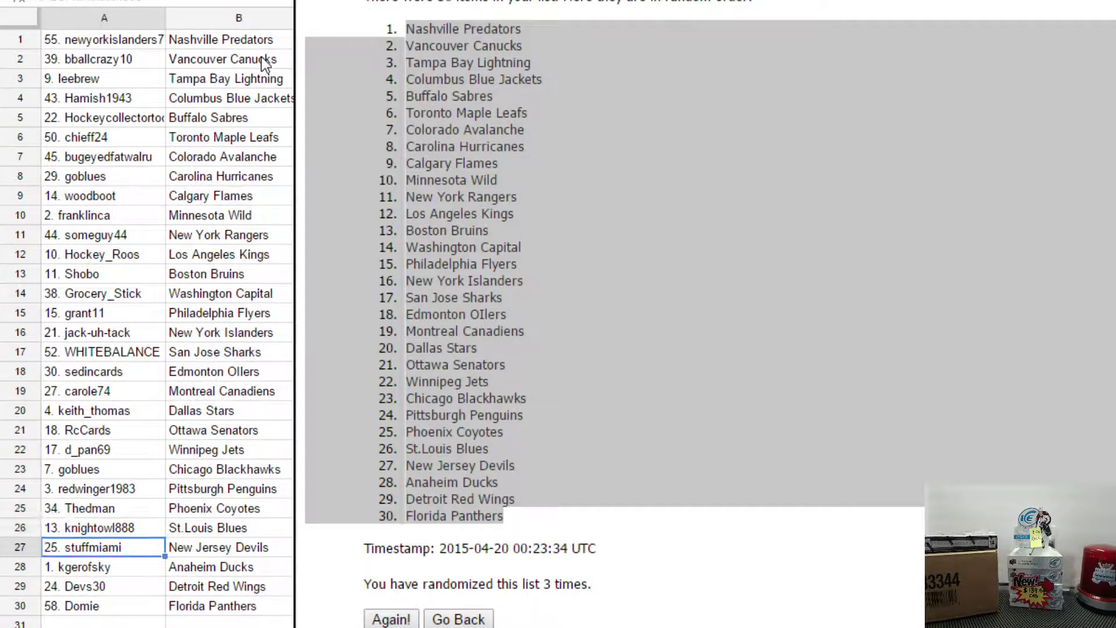
pyautogui.press('Down')
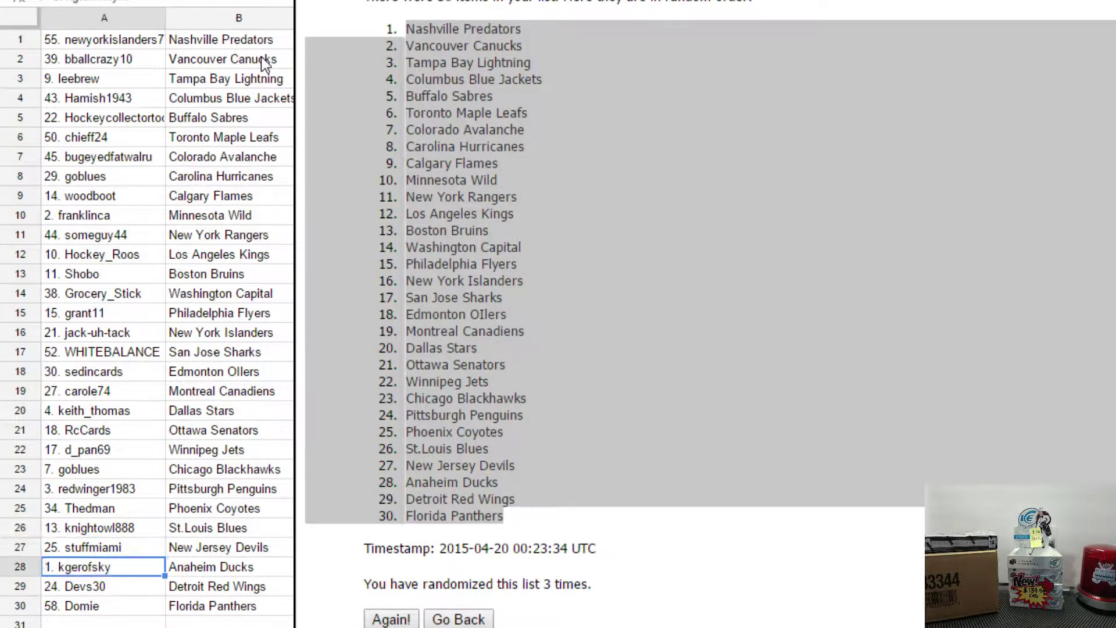
pyautogui.press('Down')
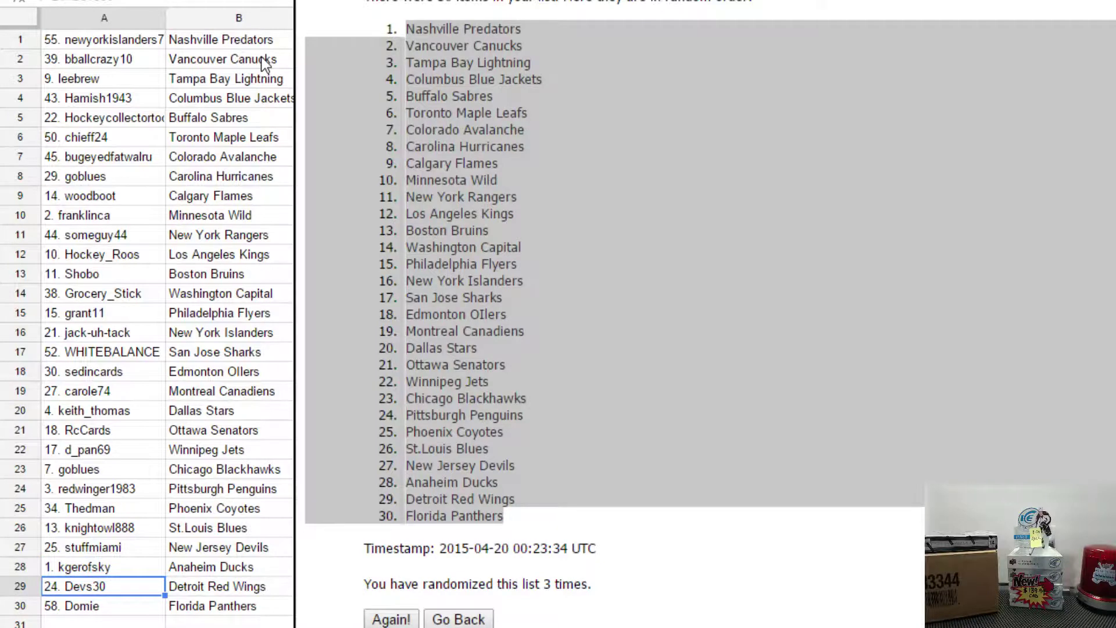
pyautogui.press('Down')
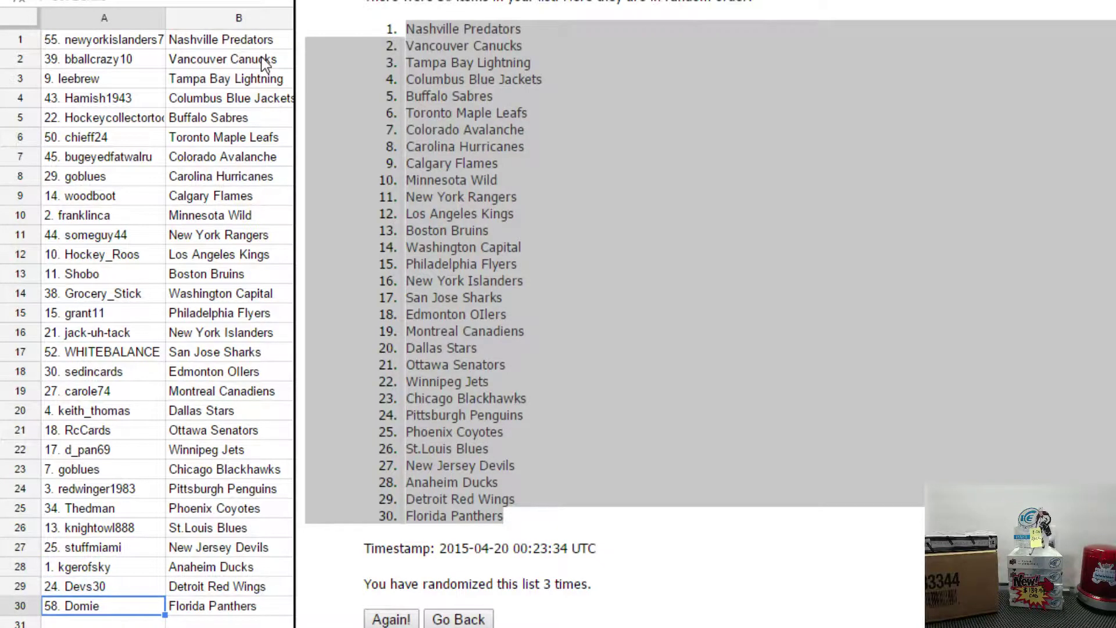